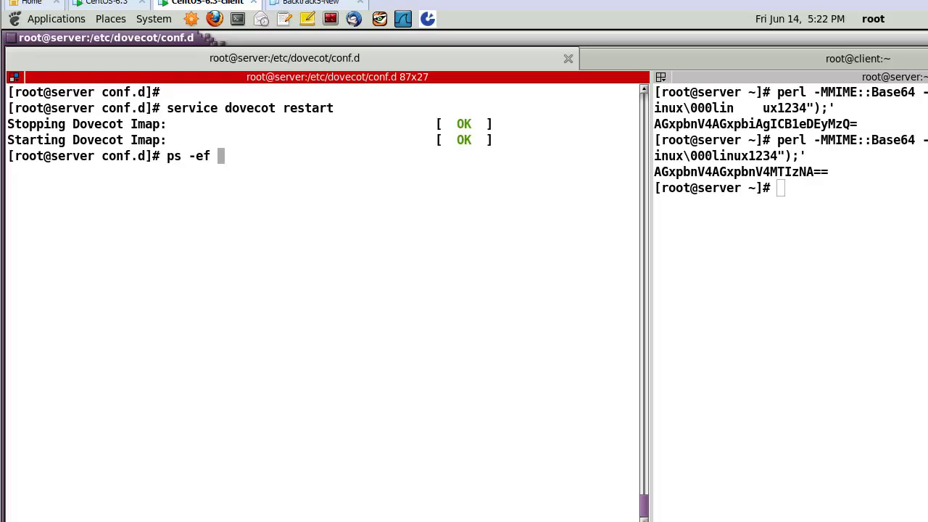
List the running Dovecot processes with 'ps -ef | grep dovecot'.
type("| grep dov")
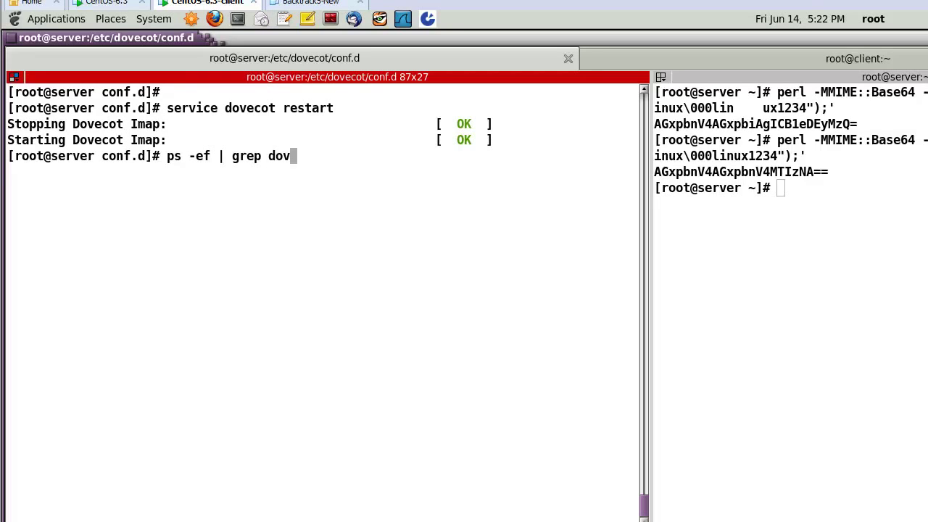
type("ecot")
key("Return")
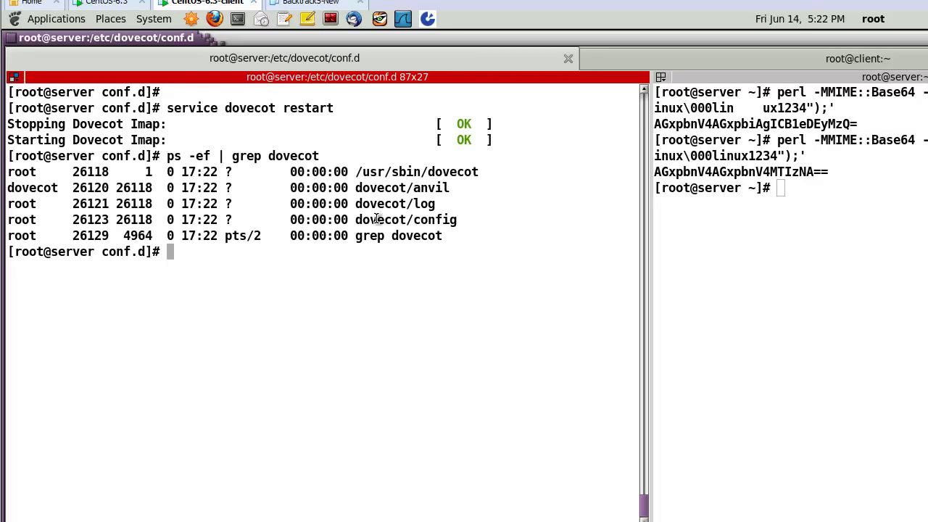
left_click_drag(355, 207, 420, 216)
left_click(367, 239)
Confirm with netstat that ports 993 and 995 are listening.
type("netstat -")
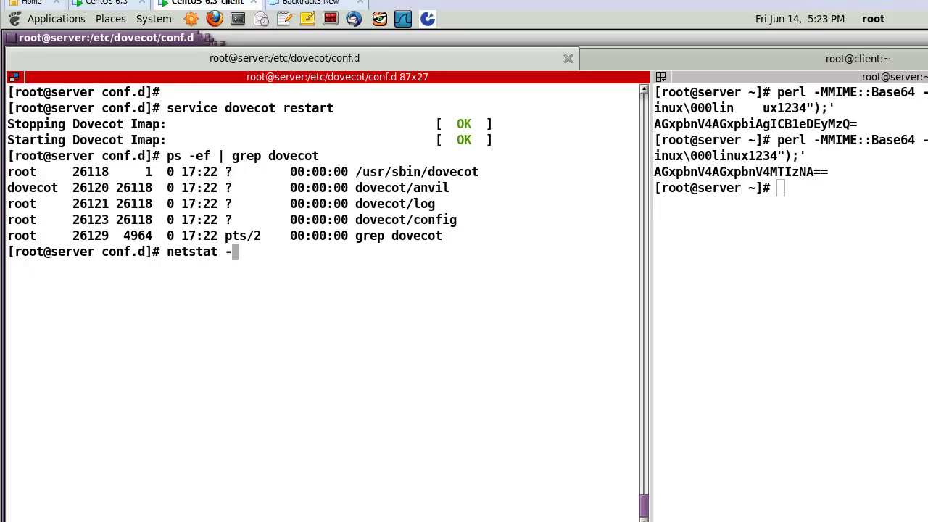
type("nat | gre")
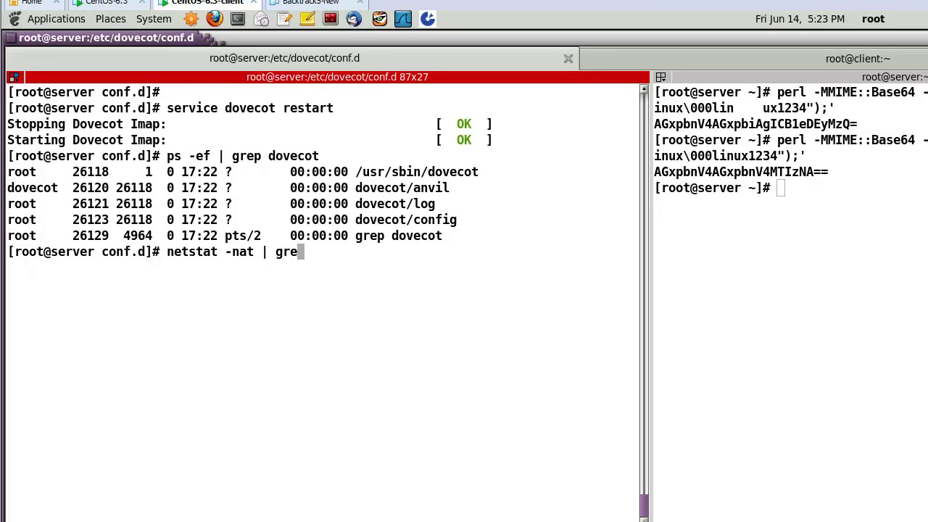
type("p 993")
key("Return")
key("Up")
key("BackSpace")
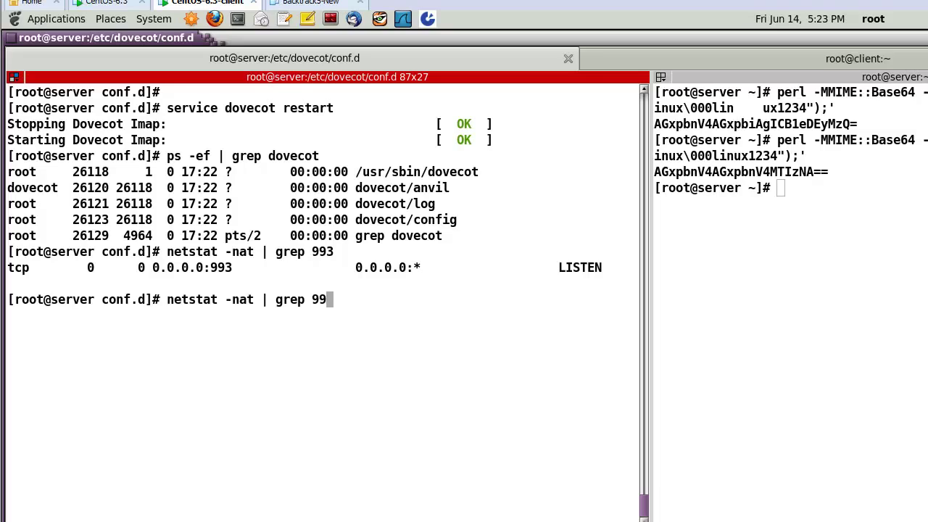
type("5")
key("Return")
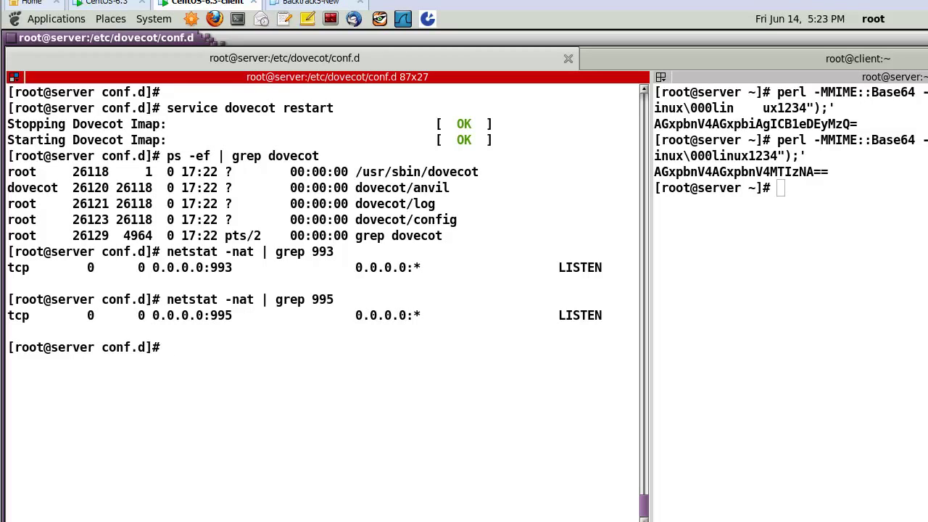
Clear the server terminal screen.
type("clear")
key("Return")
type("c")
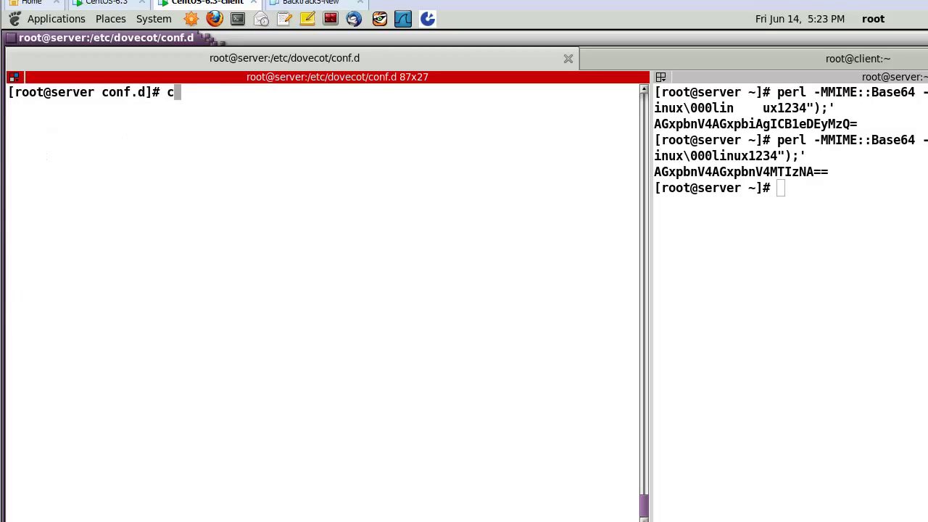
key("BackSpace")
From root's home directory, restart the Postfix and Dovecot services.
type("cd")
key("Return")
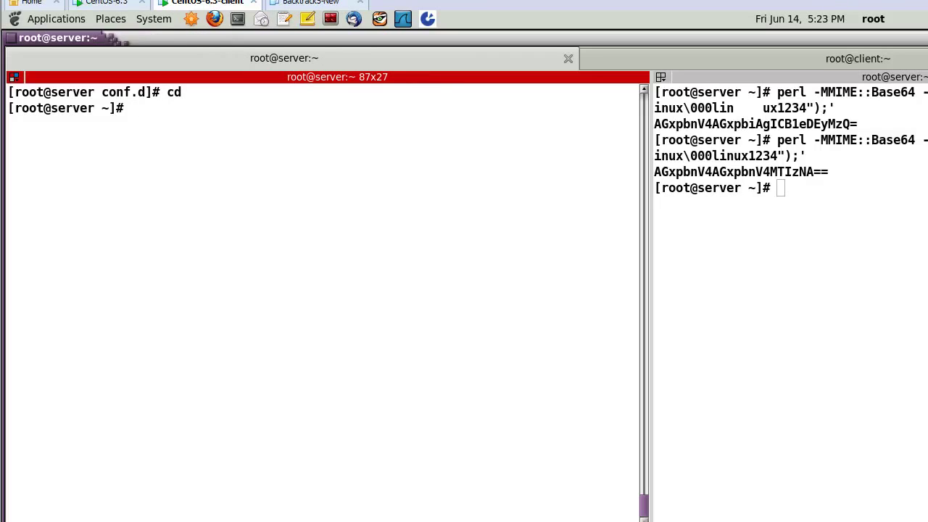
type("service po")
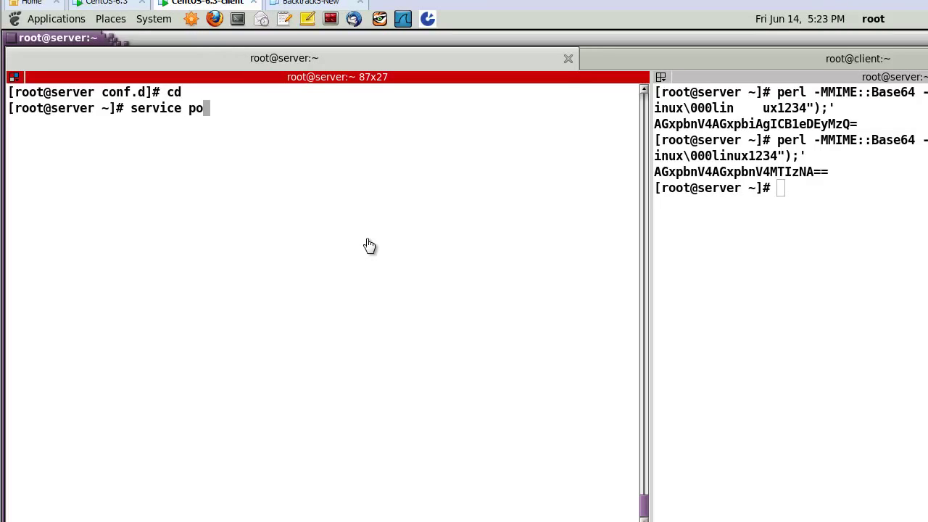
type("stfix rest")
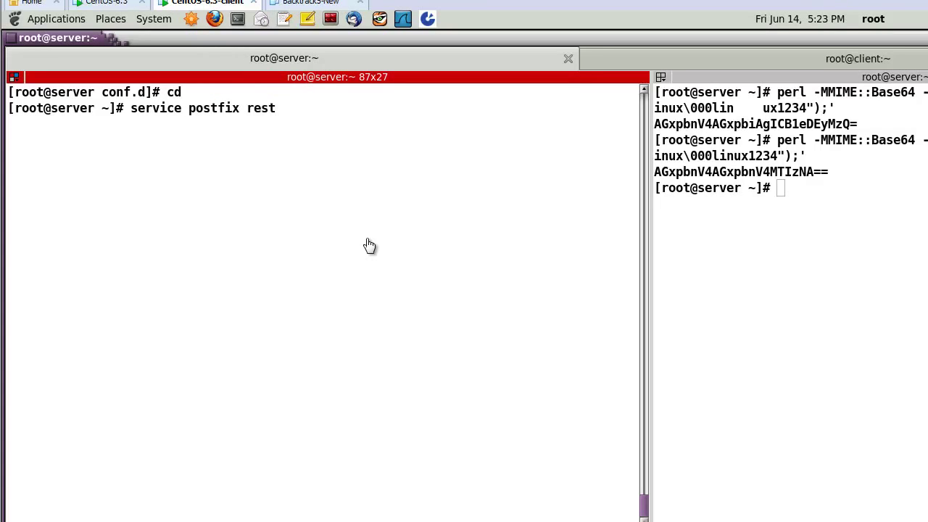
type("art")
key("Return")
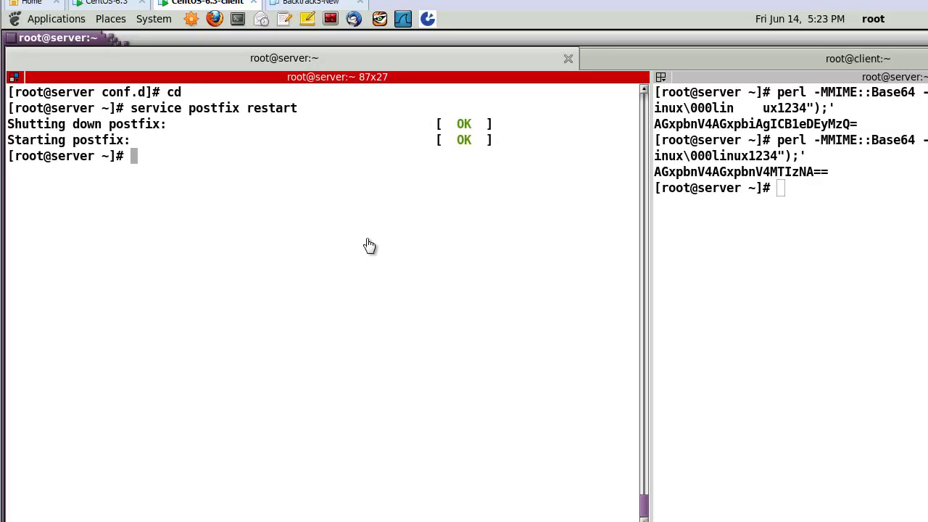
type("service dovecot restart")
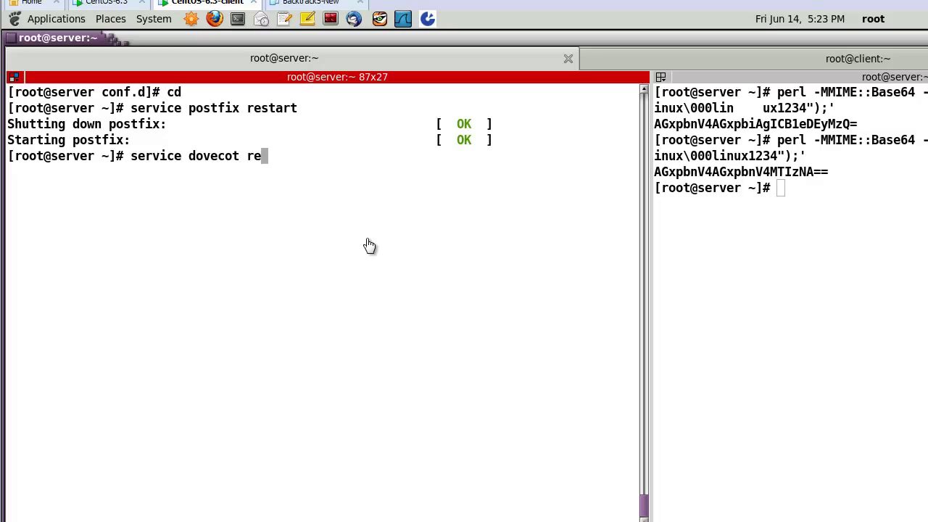
key("Return")
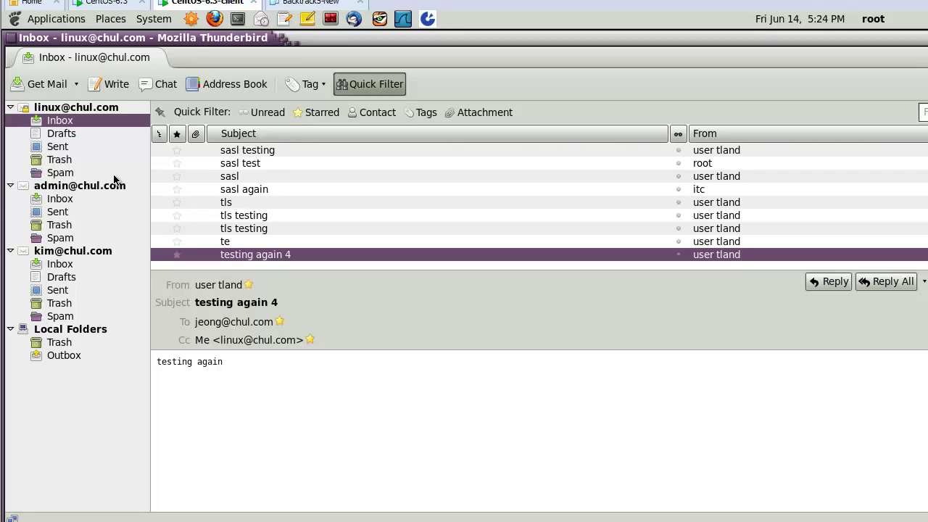
left_click(85, 109)
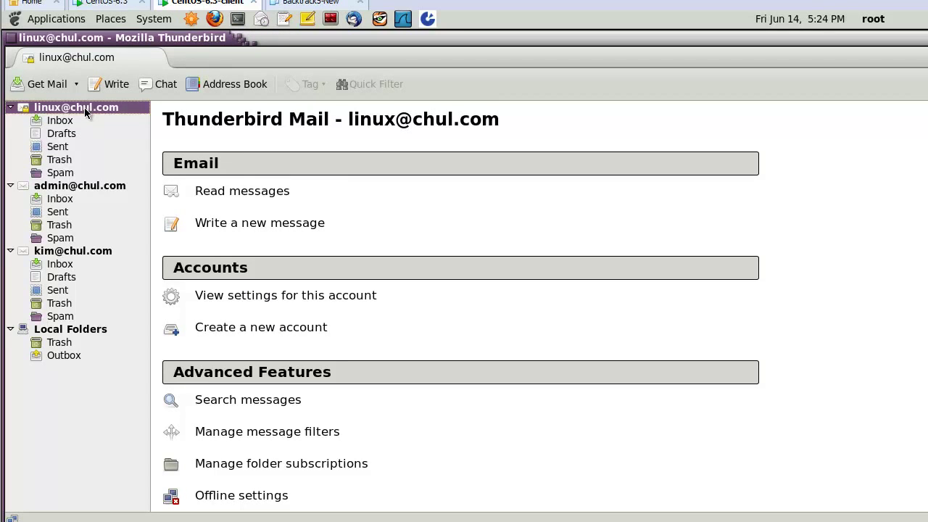
left_click(256, 297)
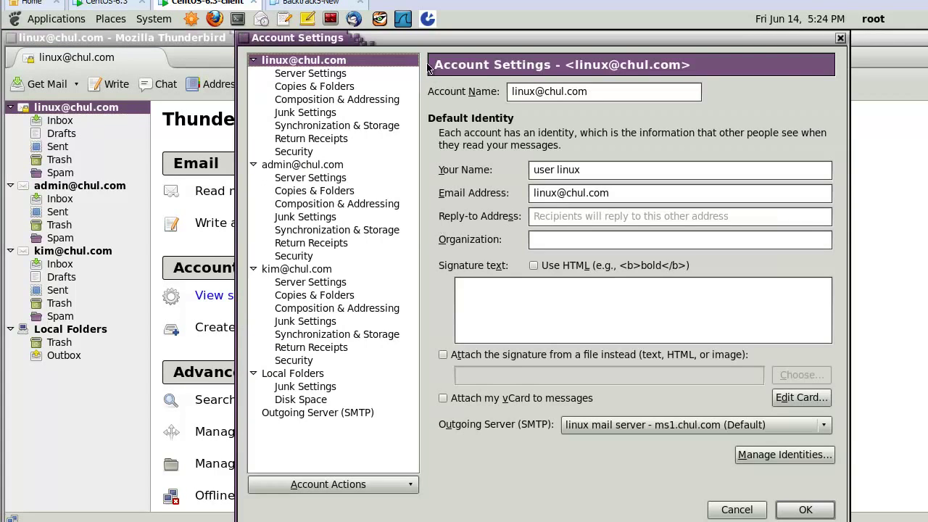
left_click(319, 75)
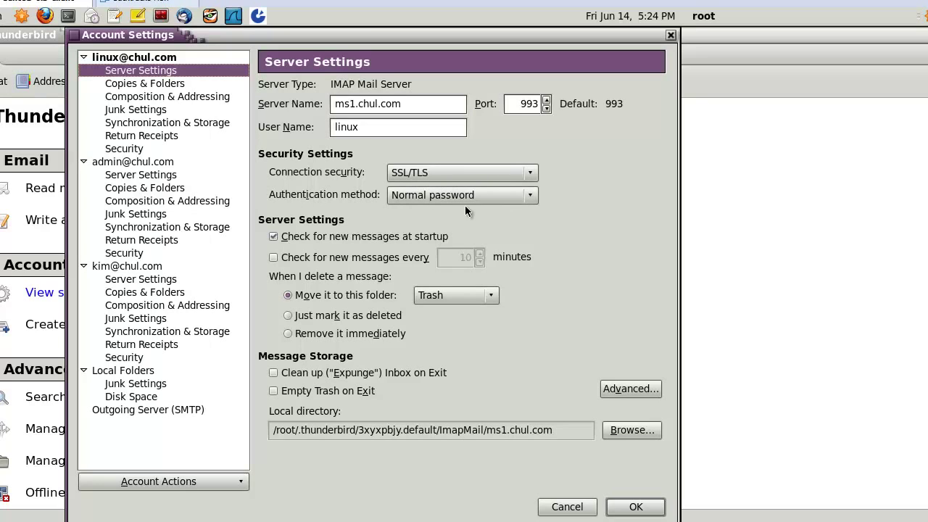
left_click(157, 411)
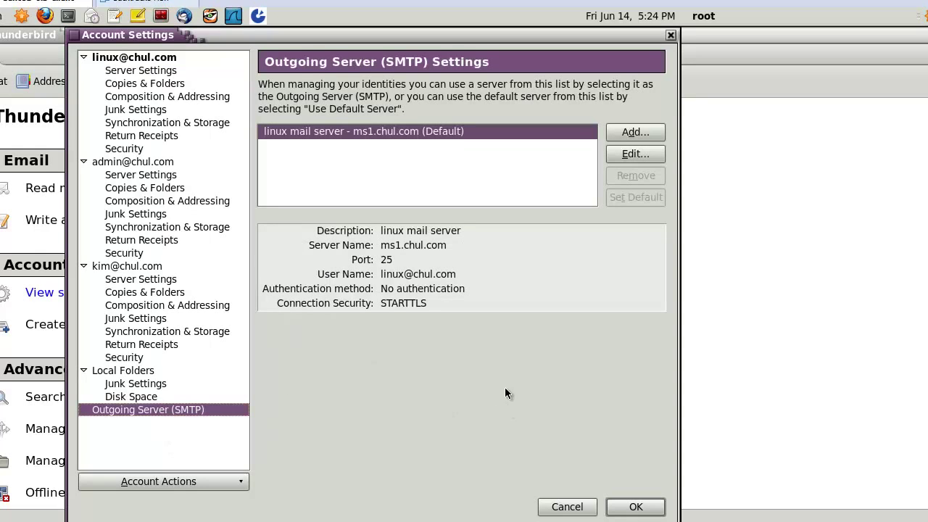
left_click(628, 155)
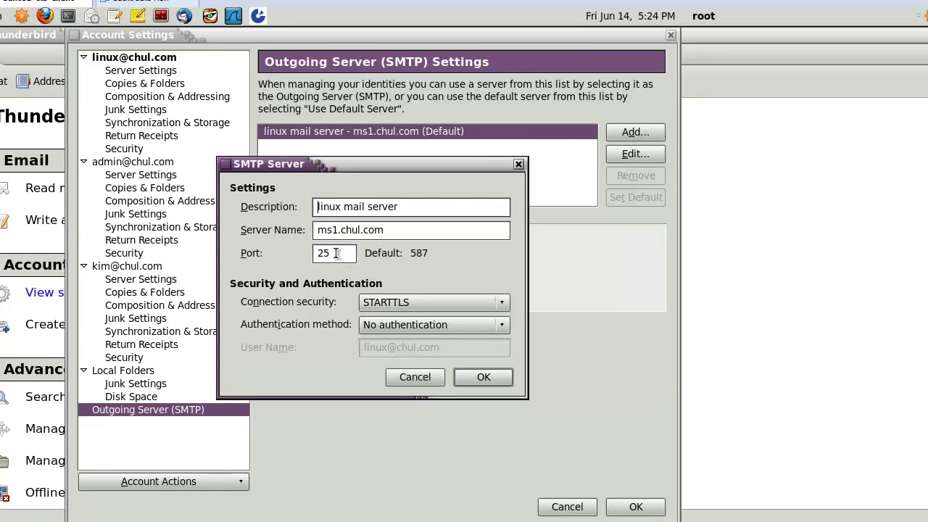
left_click(337, 255)
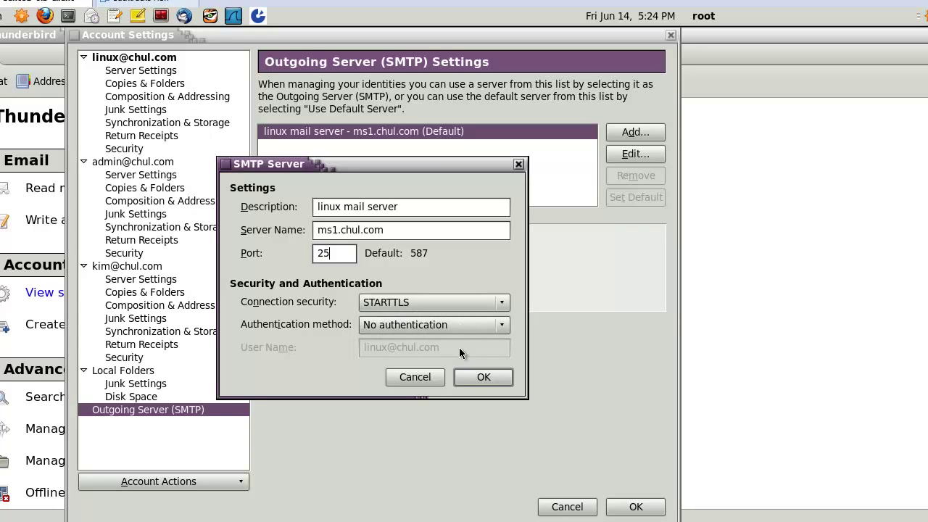
left_click(475, 377)
left_click(636, 507)
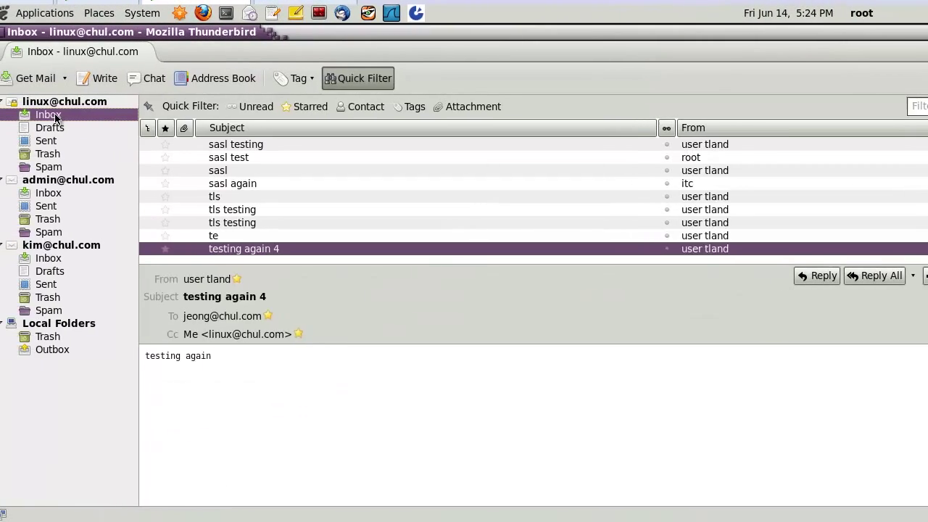
Check the admin account's and the third account's Inboxes in Thunderbird.
left_click(93, 193)
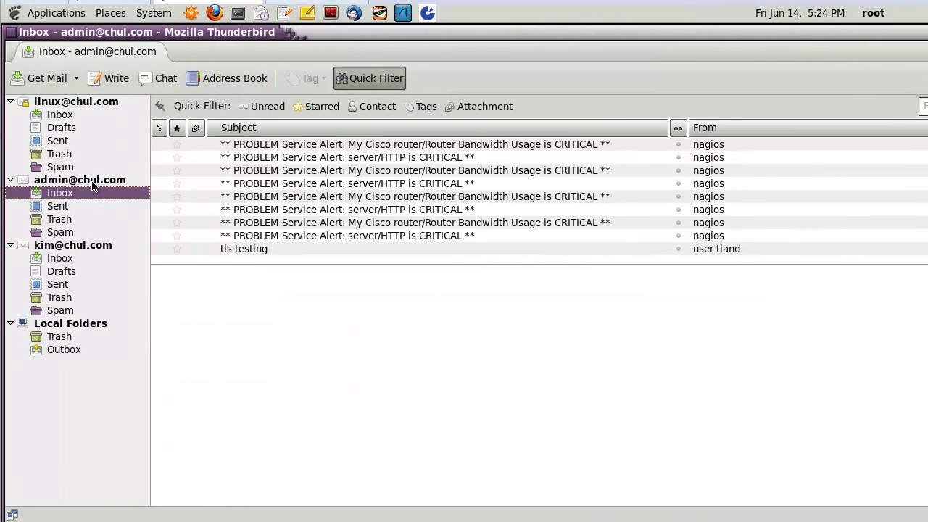
left_click(95, 182)
left_click(59, 194)
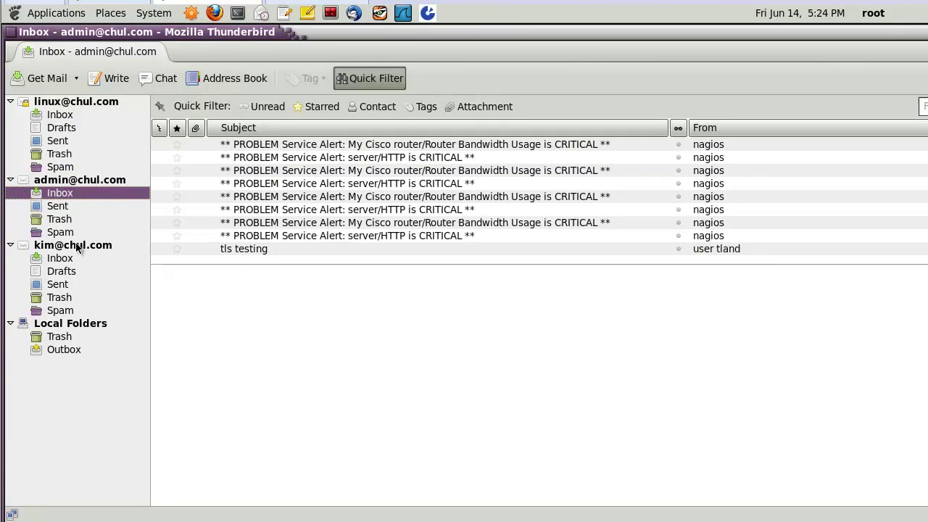
left_click(77, 246)
left_click(70, 260)
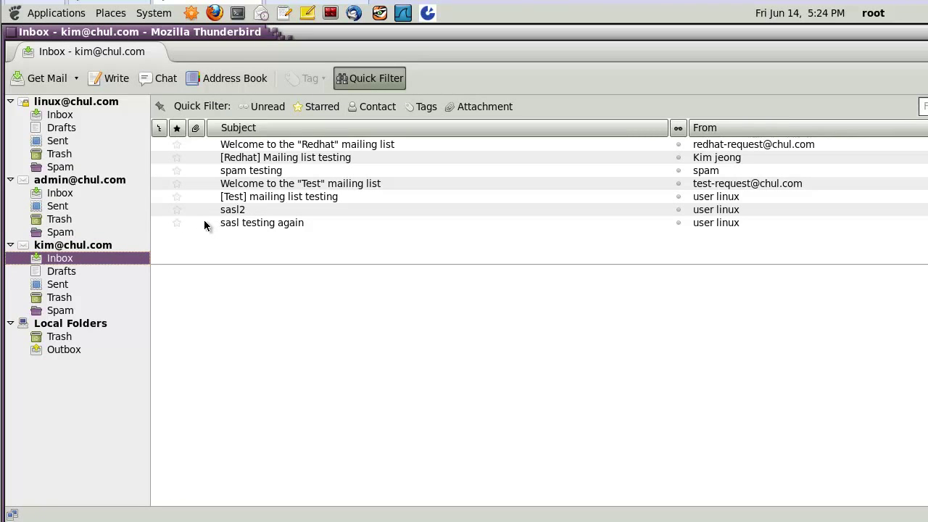
Check the linux account's Inbox and Sent folder, then switch to Evolution.
left_click(64, 116)
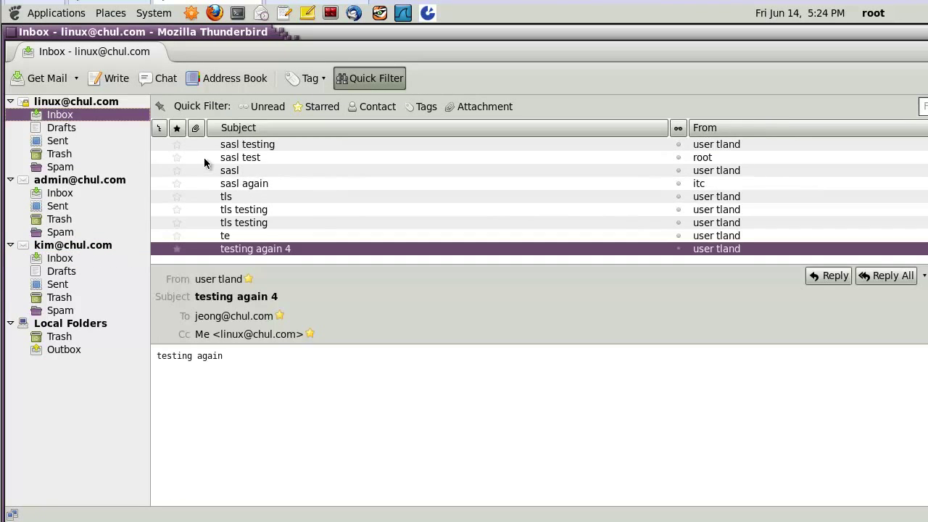
left_click(67, 141)
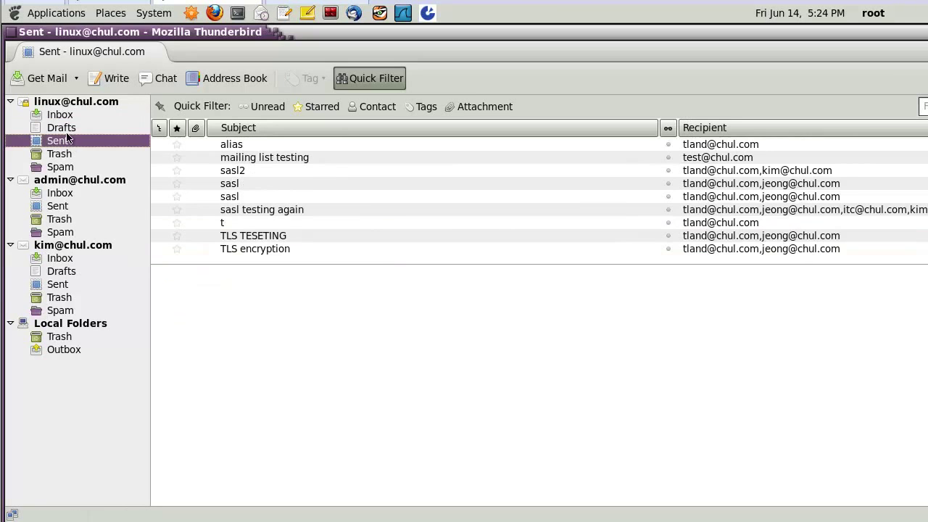
left_click(65, 119)
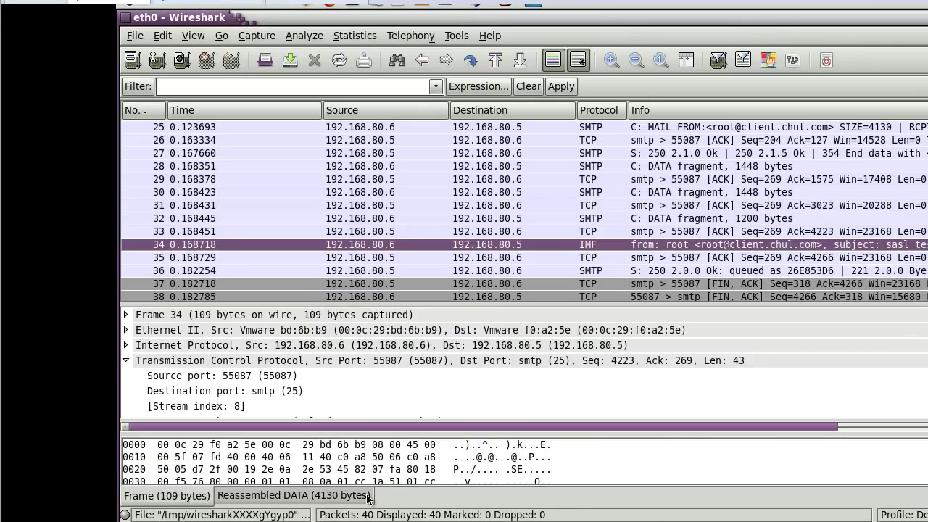
key("alt+Tab")
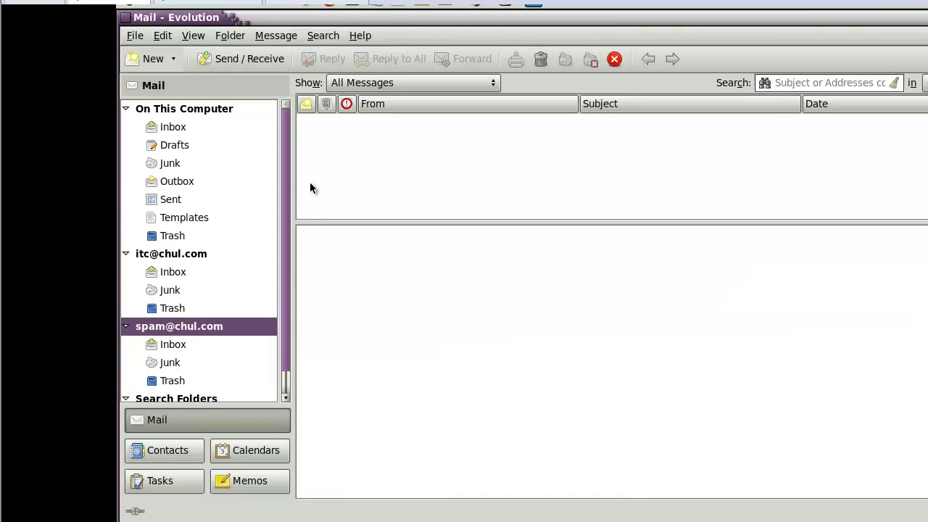
Start a new Evolution message to the linux account, with a second user in Cc.
left_click(174, 127)
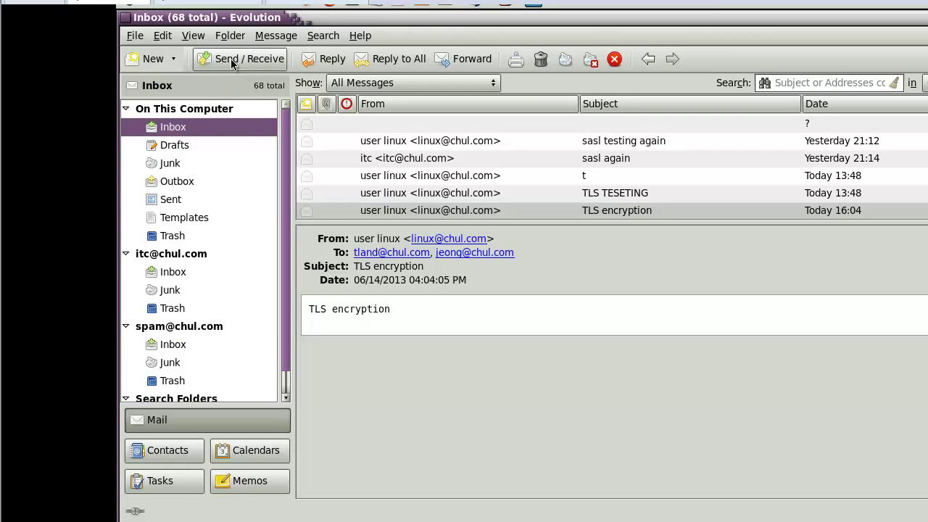
left_click(153, 59)
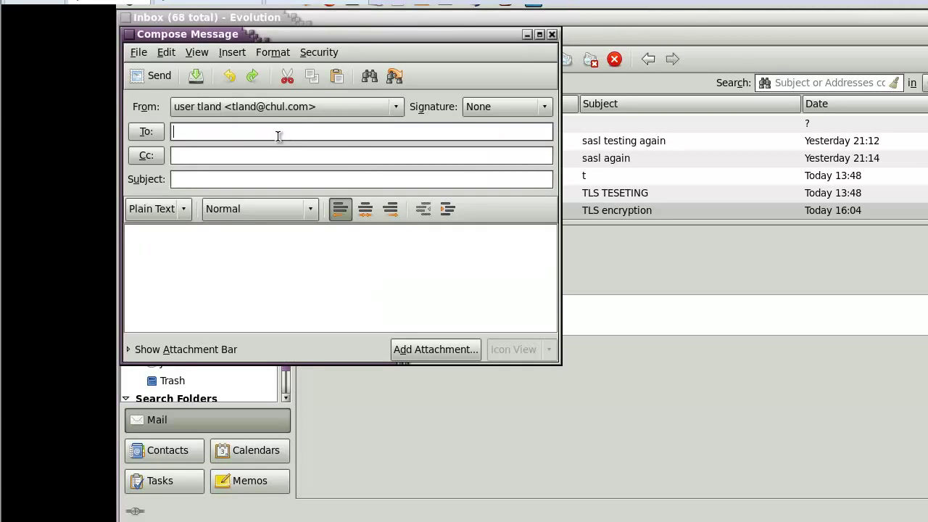
left_click(174, 155)
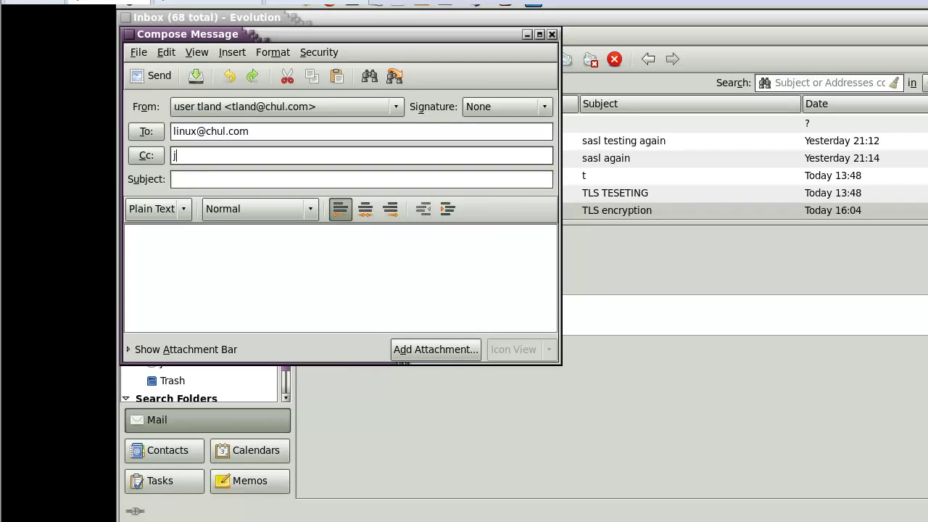
Give it subject 'TLS testing' and body 'tls teseting', then send it.
left_click(174, 179)
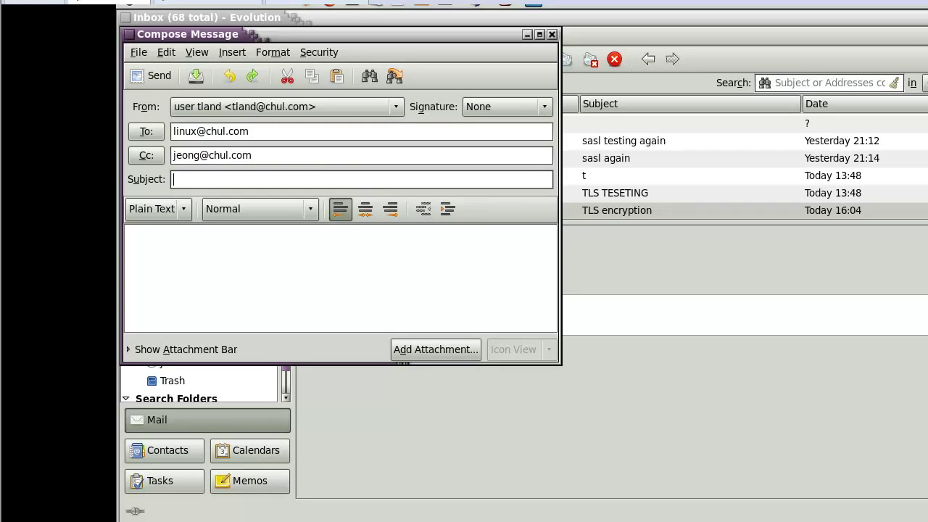
type("T")
key("BackSpace")
type("TSL")
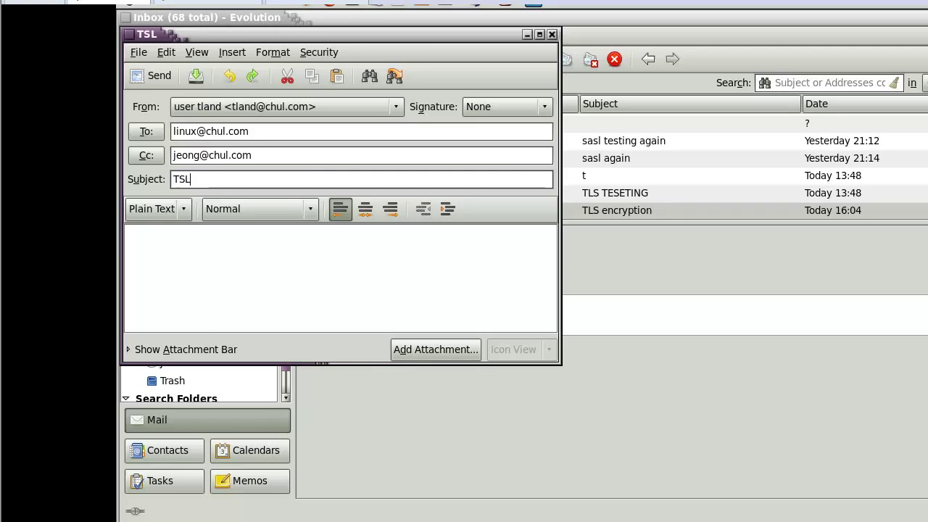
key("BackSpace")
type("LS st")
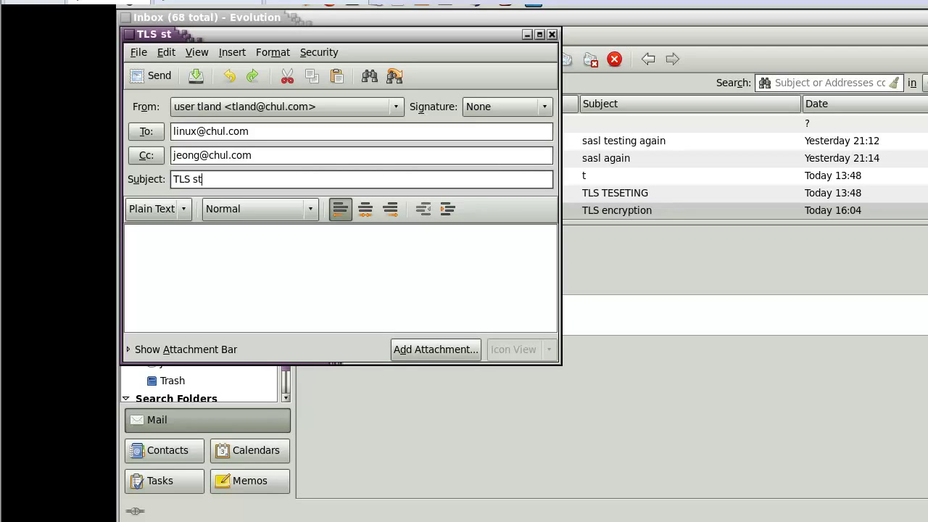
key("BackSpace")
key("BackSpace")
type("et")
key("BackSpace")
key("BackSpace")
type("testing")
left_click(132, 239)
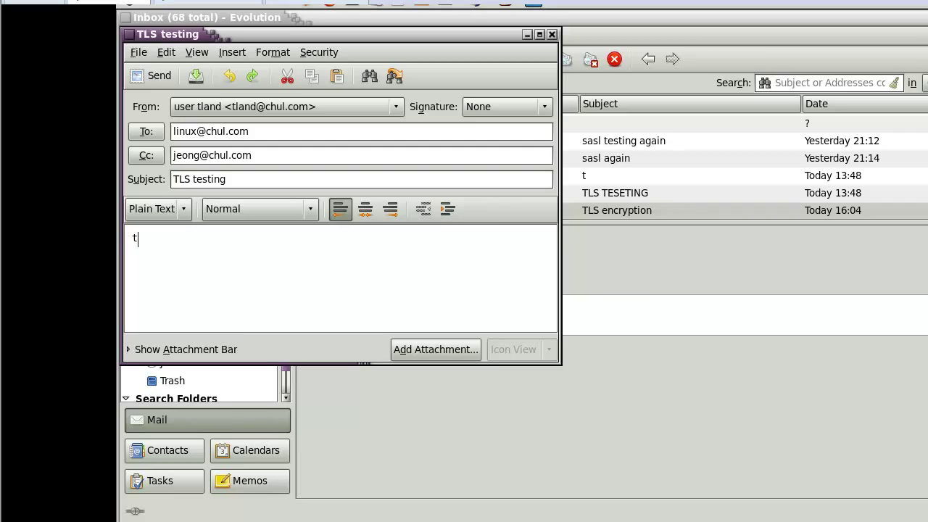
type("tls teseting")
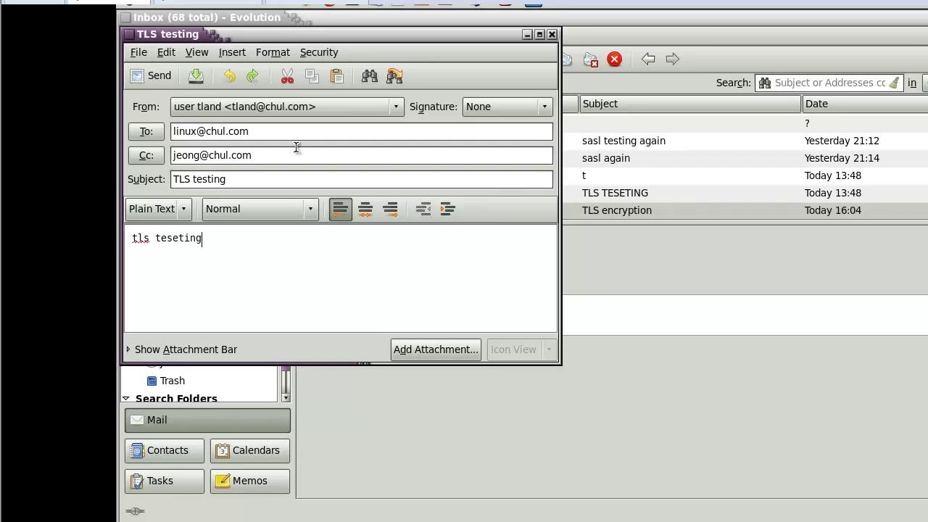
left_click(159, 76)
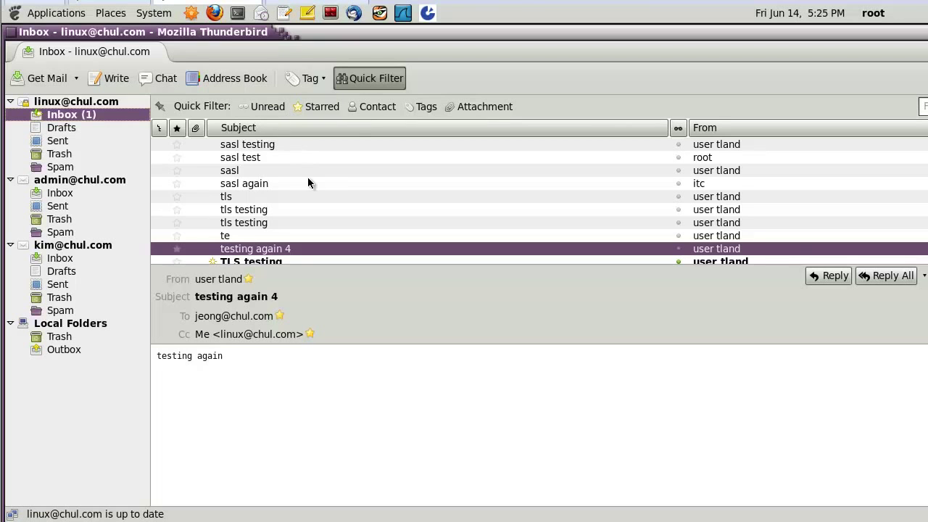
Open the received 'TLS testing' message in the first account's Thunderbird Inbox.
left_click(76, 103)
left_click(79, 116)
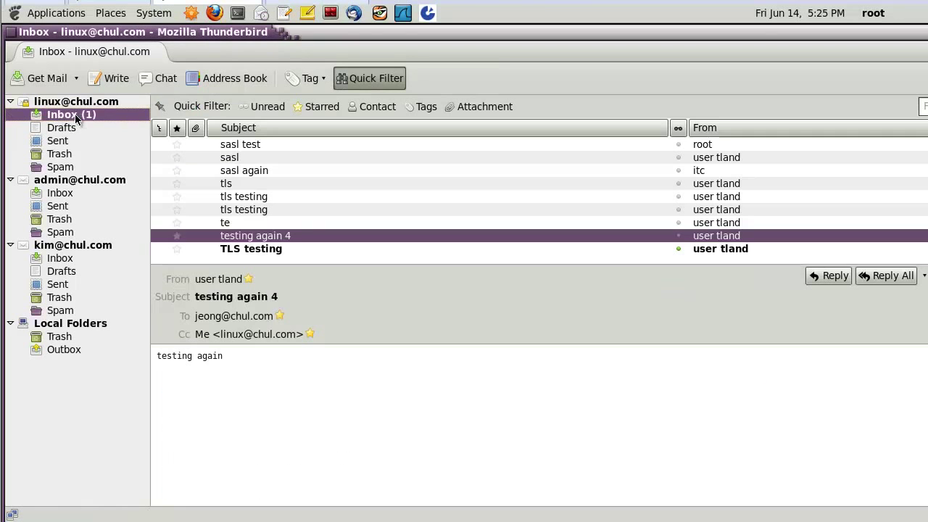
left_click(264, 250)
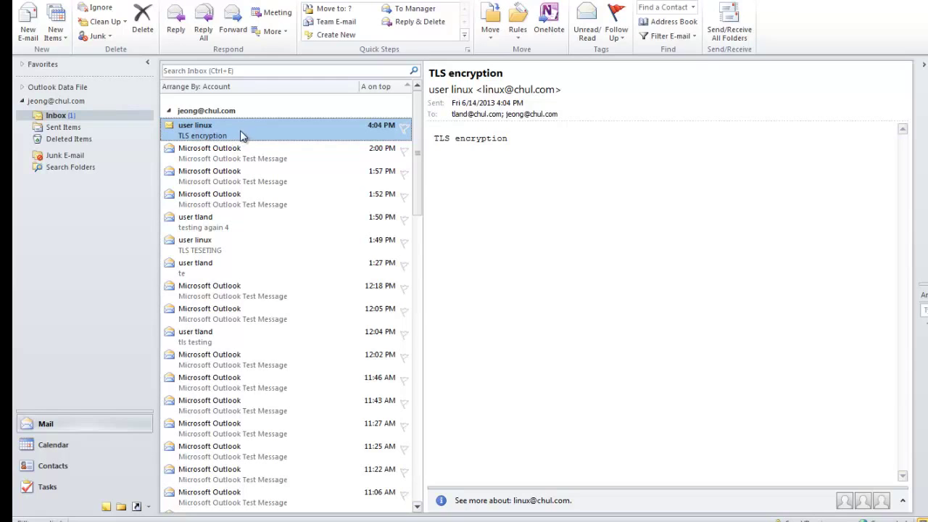
Read the 'TLS encryption' message in Outlook's Inbox and glance at Sent Items.
left_click(70, 118)
left_click(186, 131)
left_click(523, 134)
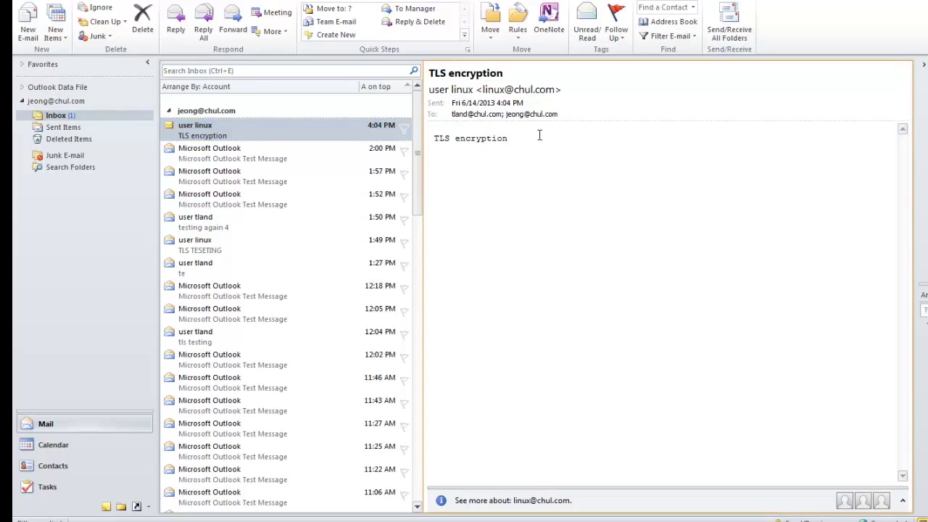
left_click(231, 137)
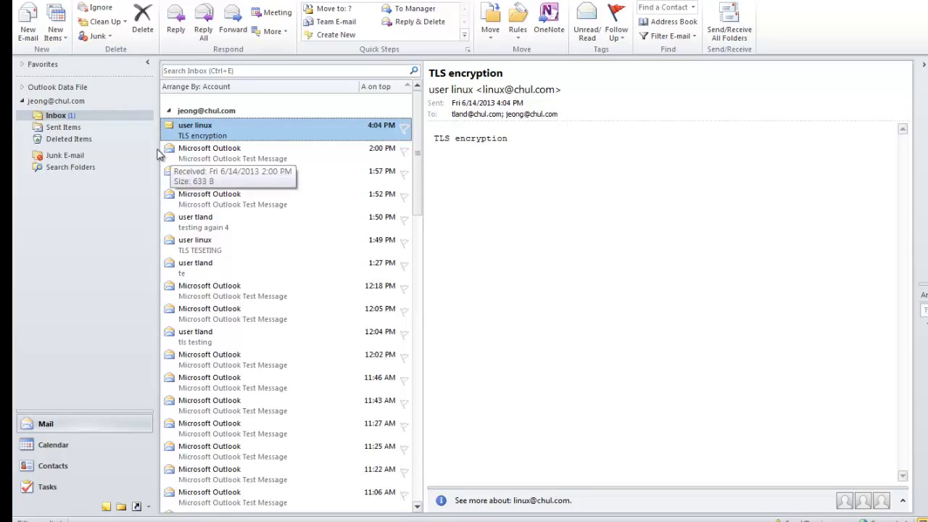
left_click(73, 128)
left_click(62, 116)
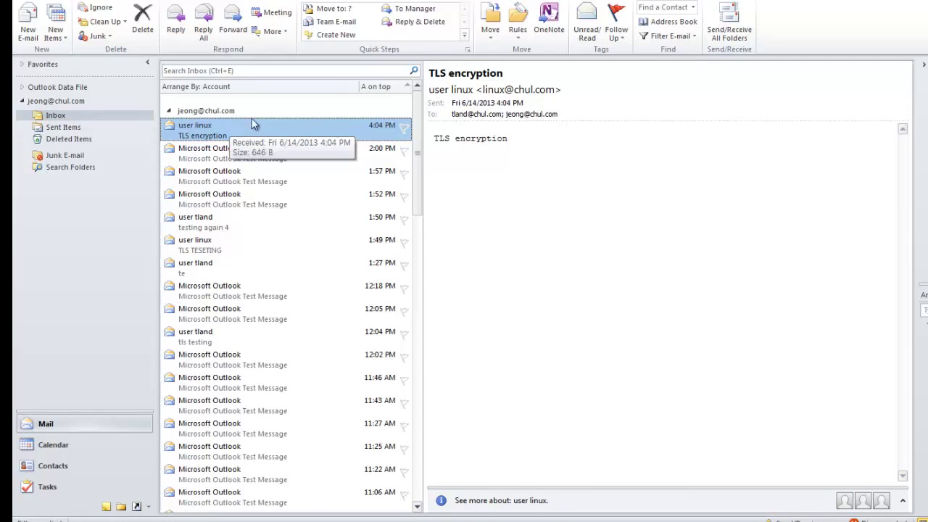
Open Account Settings and edit the IMAP account, showing servers at 192.168.80.5.
left_click(21, 0)
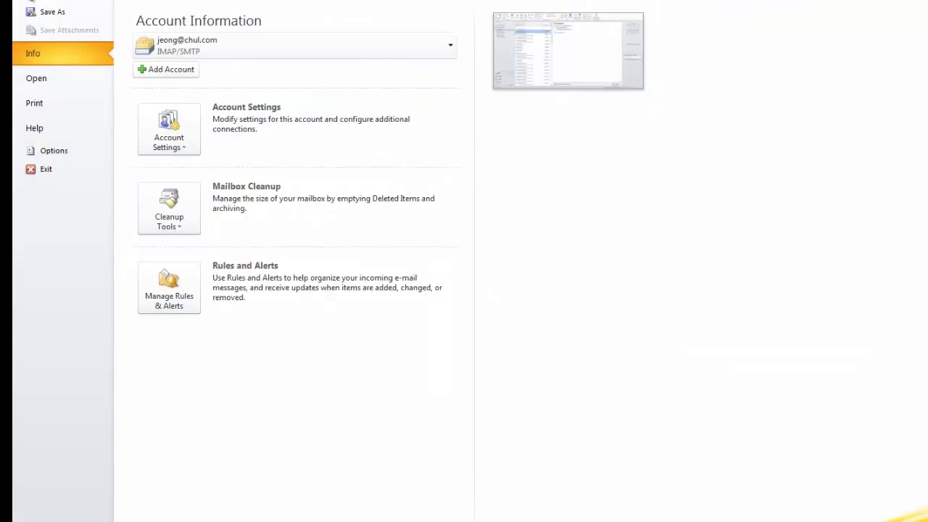
left_click(178, 138)
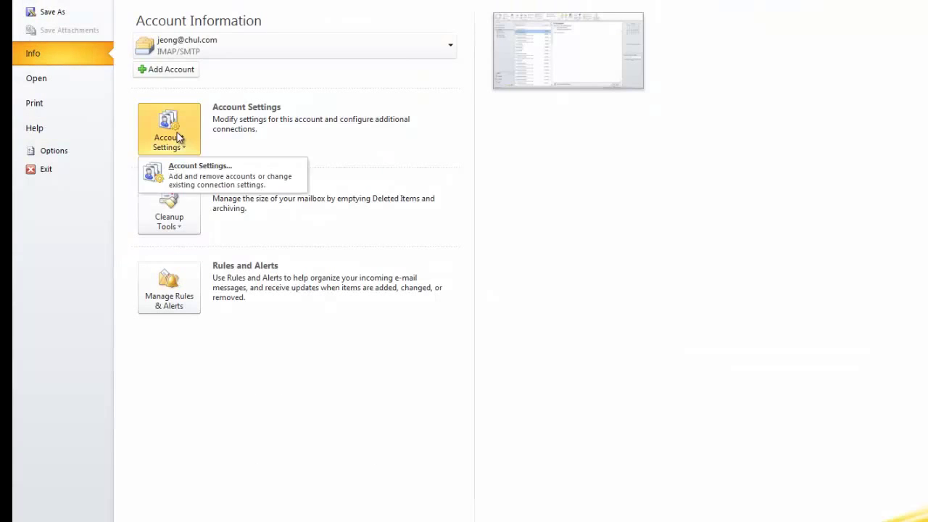
left_click(197, 174)
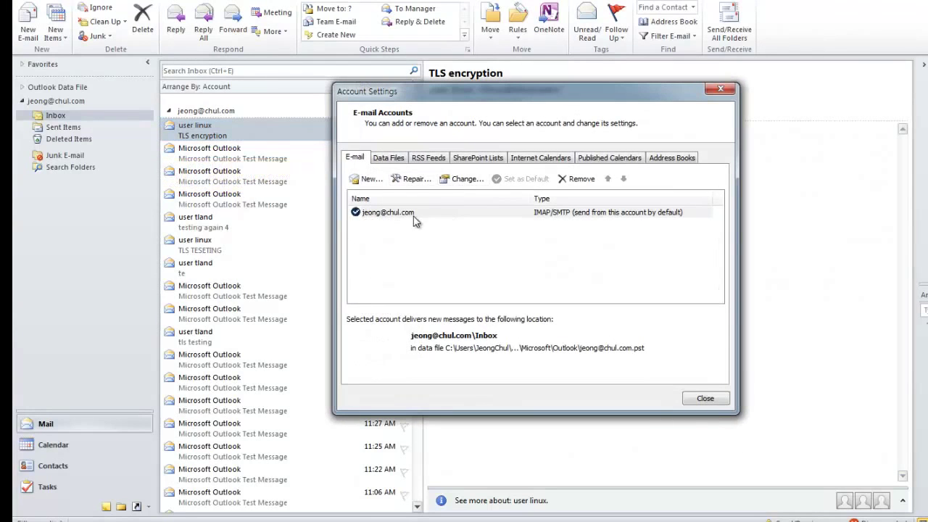
left_click(383, 214)
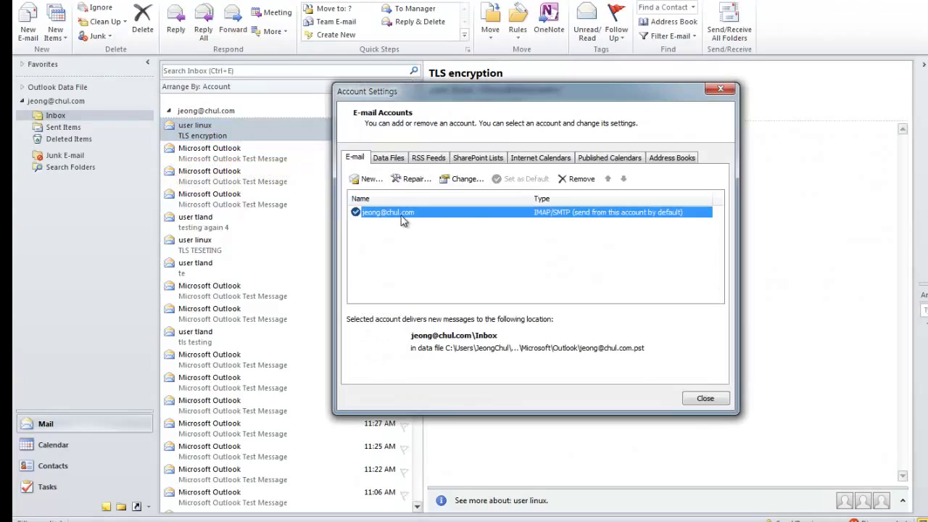
left_click(466, 180)
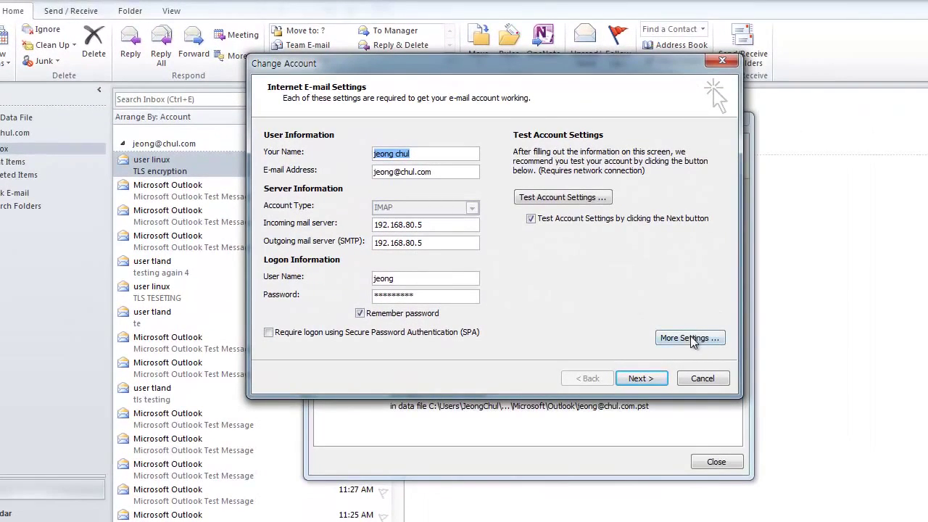
Review More Settings: IMAP 993 over SSL, SMTP 25 over TLS, and outgoing authentication.
left_click(689, 338)
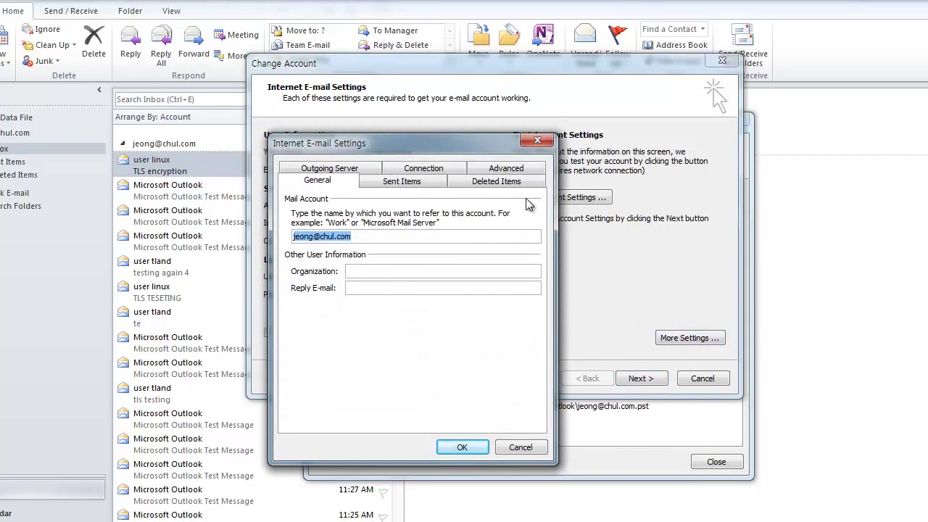
left_click(513, 170)
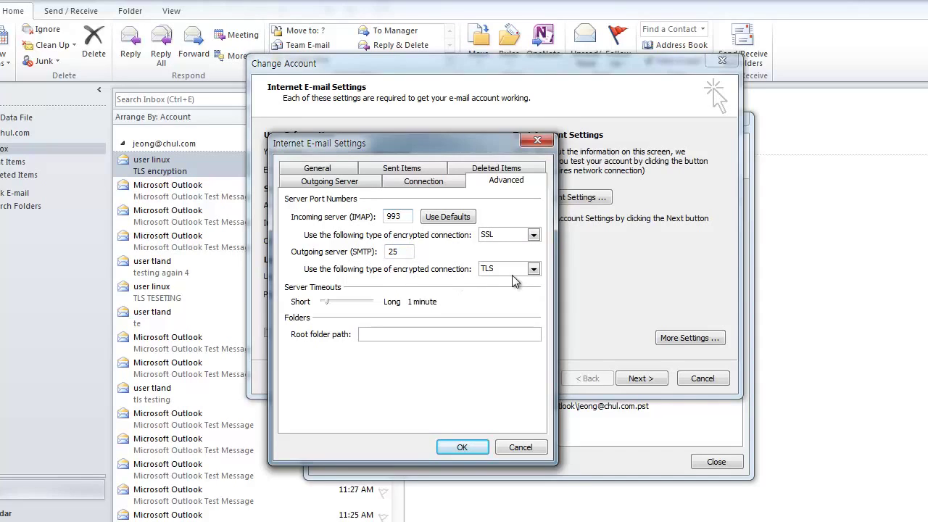
left_click(332, 182)
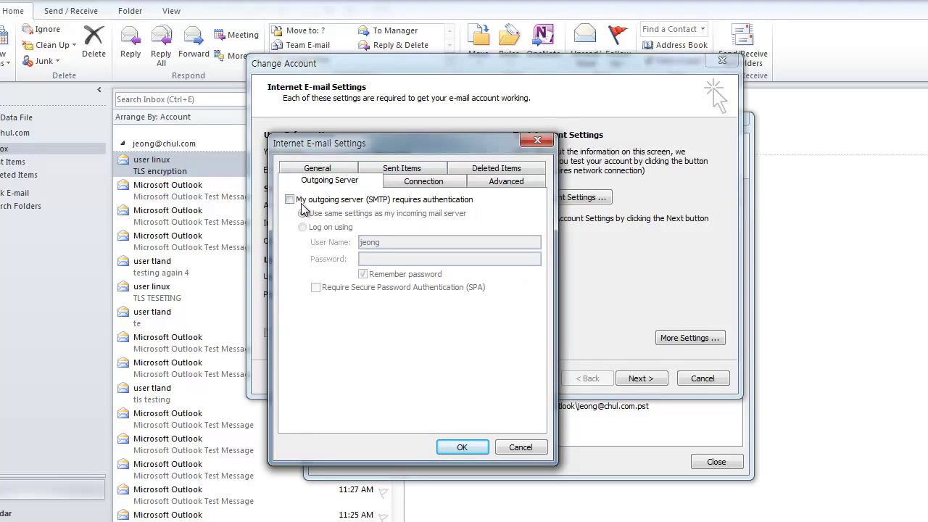
left_click(457, 446)
Run the account test, review its successful results, and close all account dialogs.
left_click(641, 378)
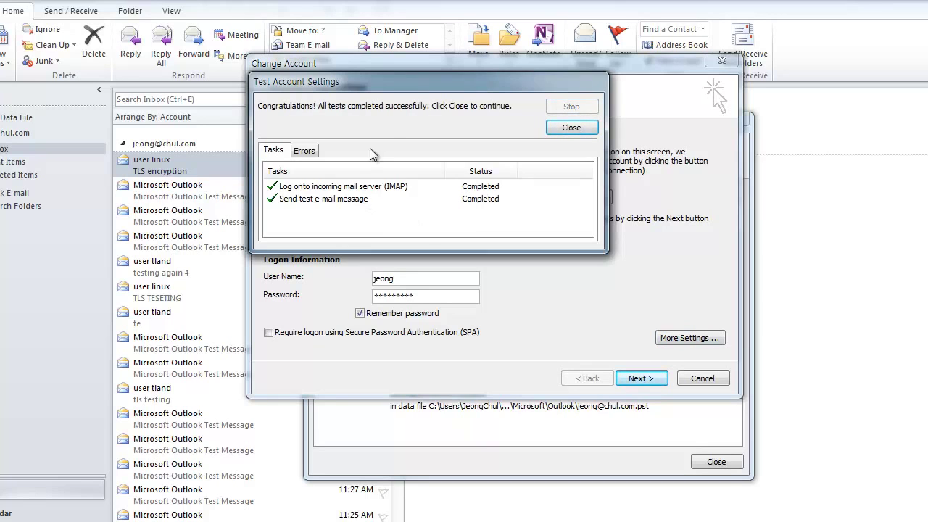
left_click_drag(392, 86, 411, 120)
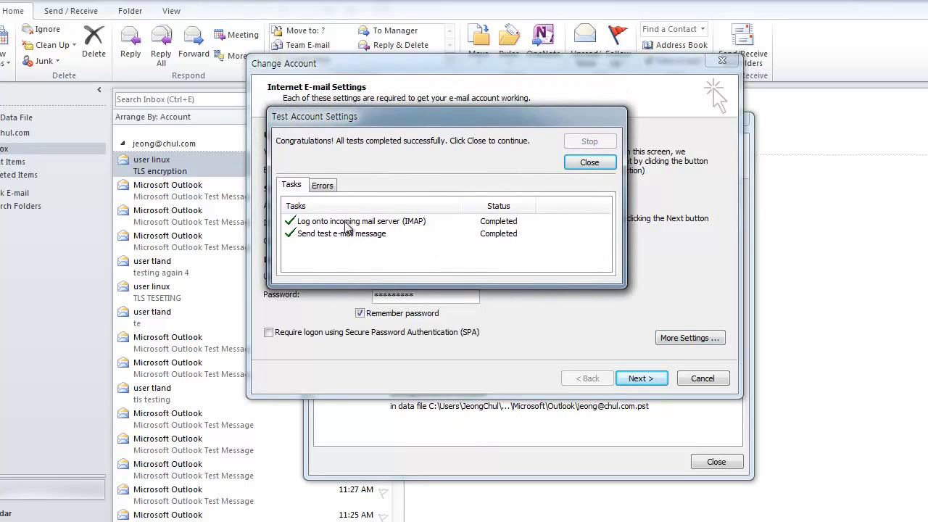
left_click(346, 223)
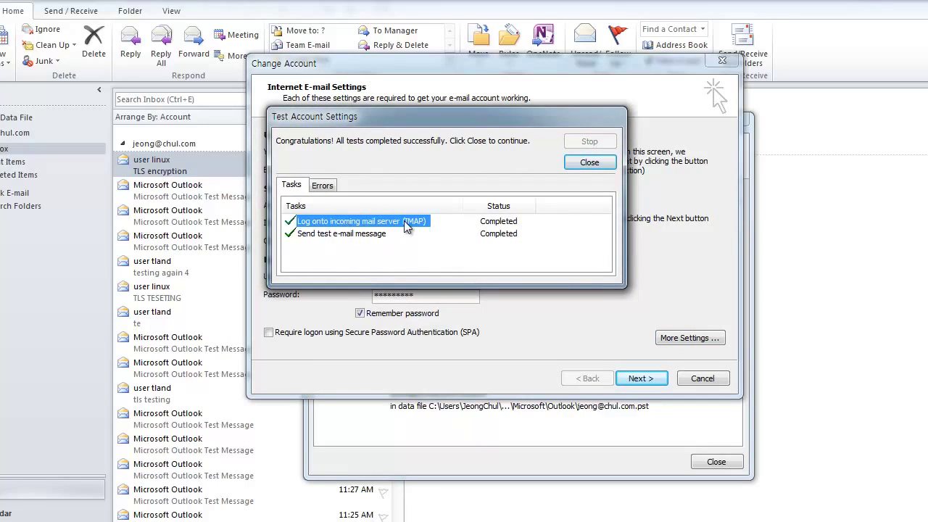
left_click(364, 236)
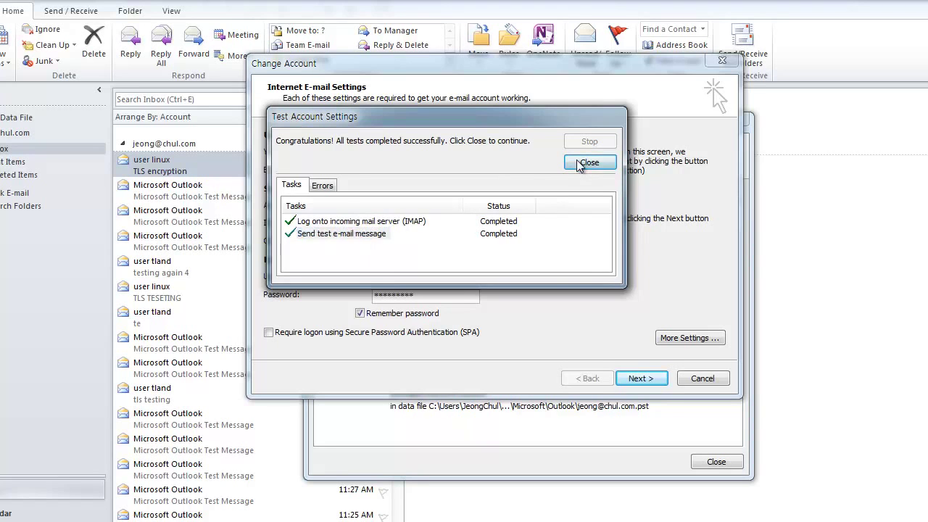
left_click(588, 162)
left_click(641, 379)
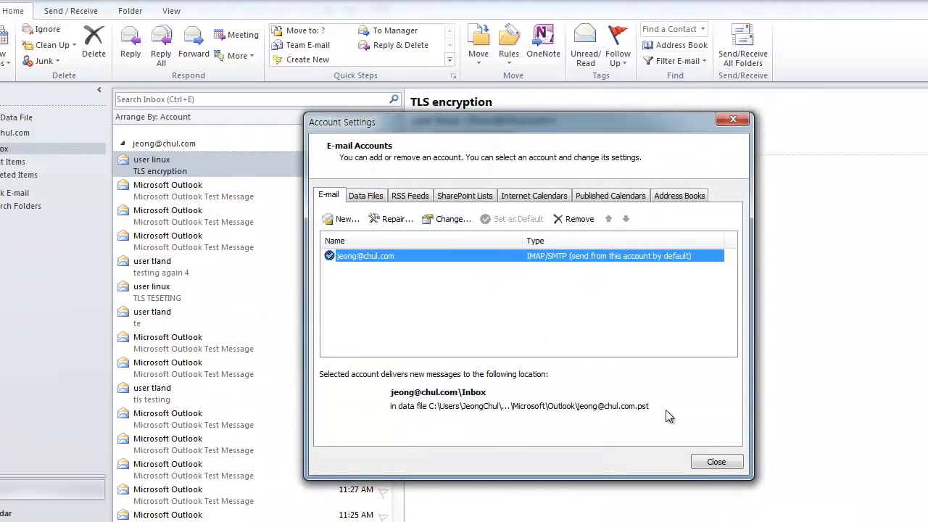
left_click(718, 462)
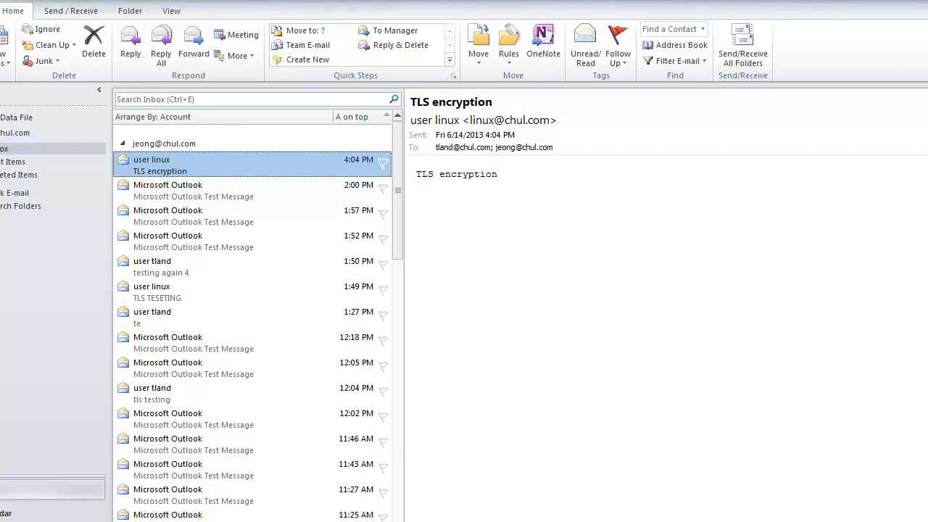
On the CentOS-6.3-client machine, browse the admin account's Inbox and Sent folders.
left_click(478, 511)
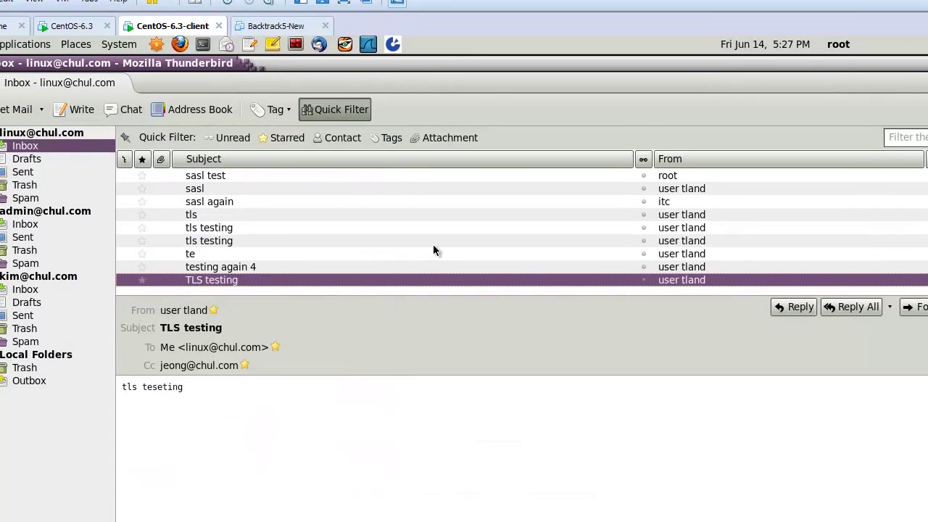
left_click(58, 197)
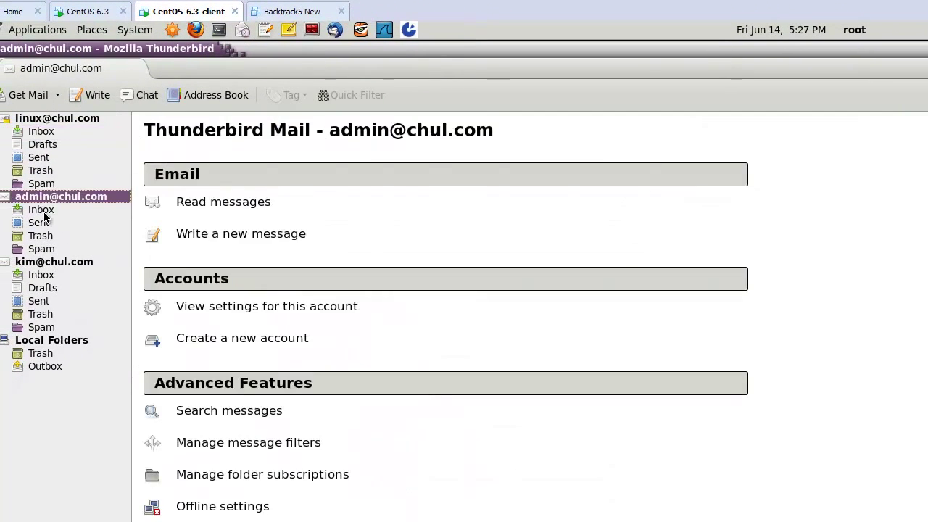
left_click(45, 211)
left_click(42, 224)
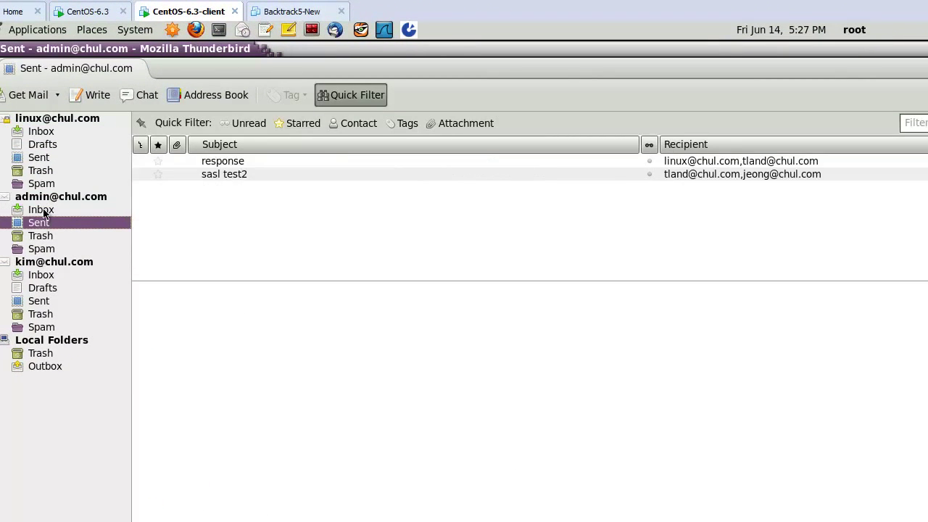
left_click(42, 199)
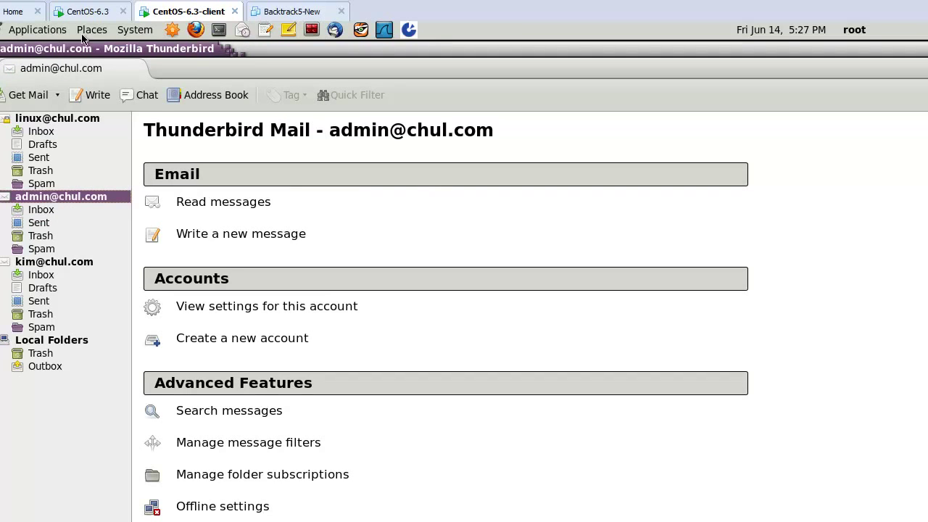
Start a new message from the admin account addressed to two recipients.
left_click(95, 99)
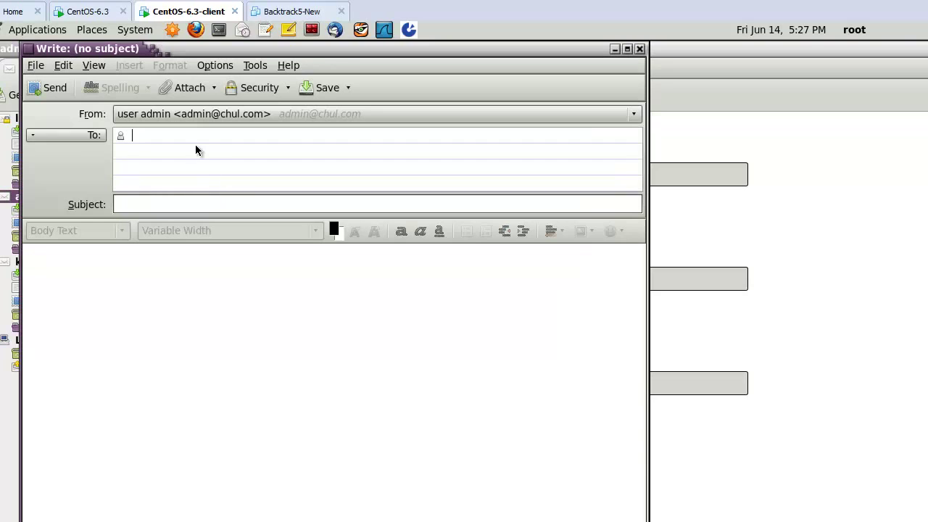
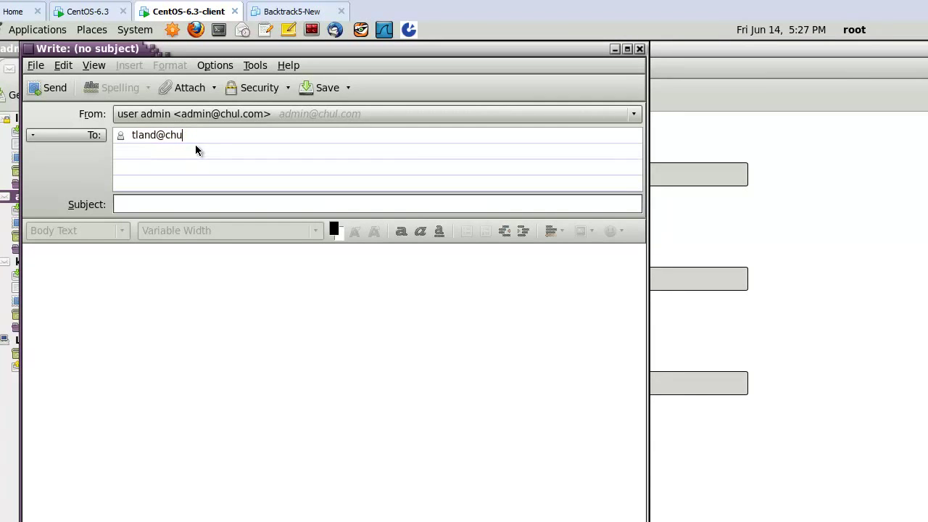
key("Tab")
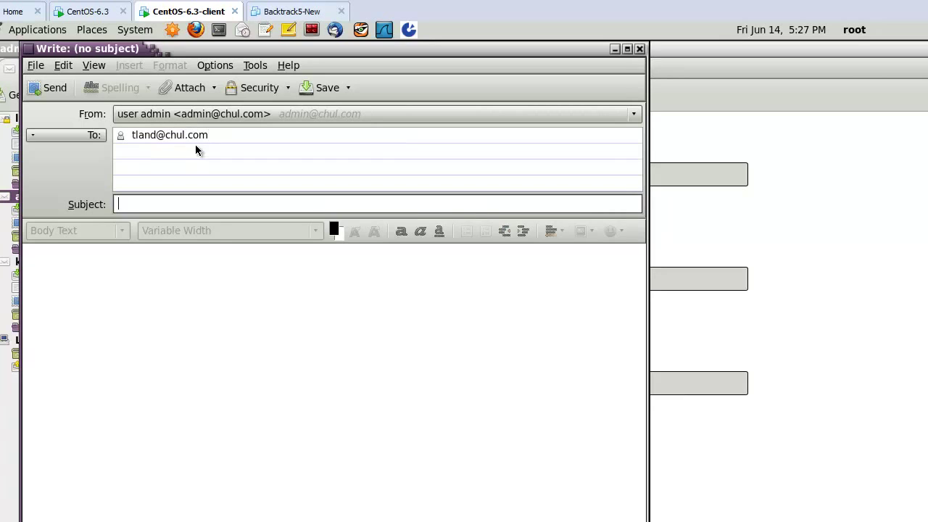
left_click(203, 149)
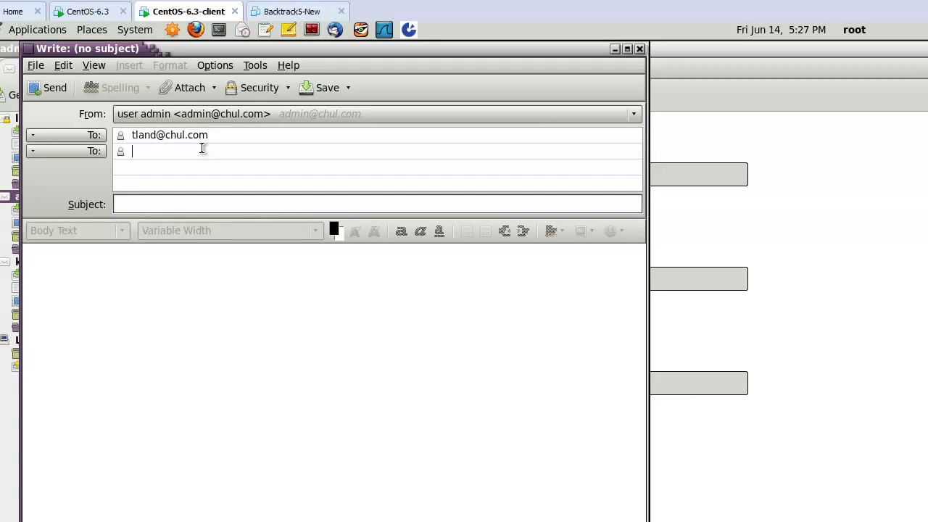
key("Return")
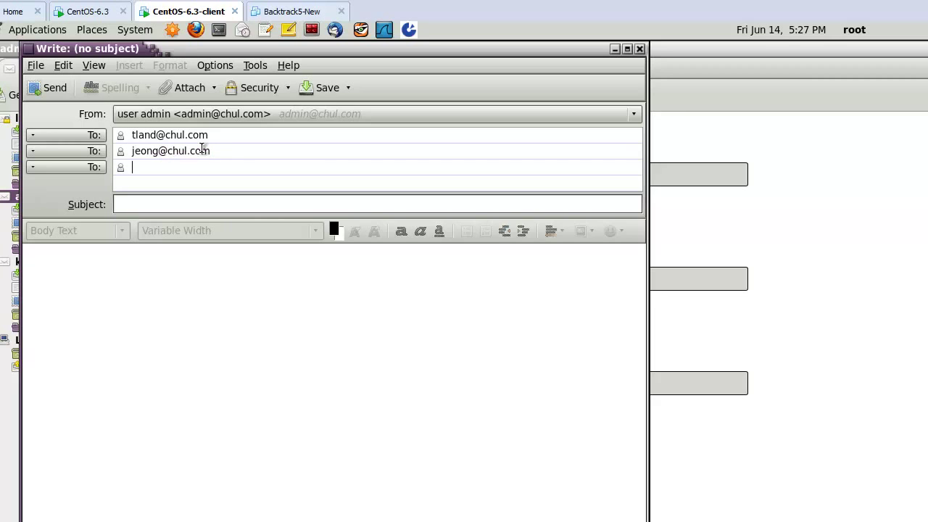
Enter subject 'TLS TESTING 2' and a short body, then send the message.
left_click(198, 199)
type("s")
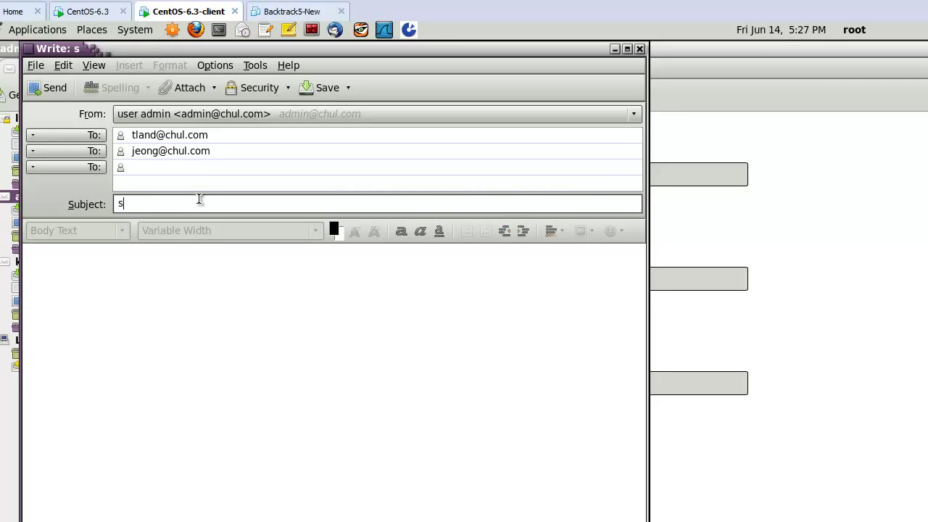
key("BackSpace")
type("TS")
key("BackSpace")
type("LS ")
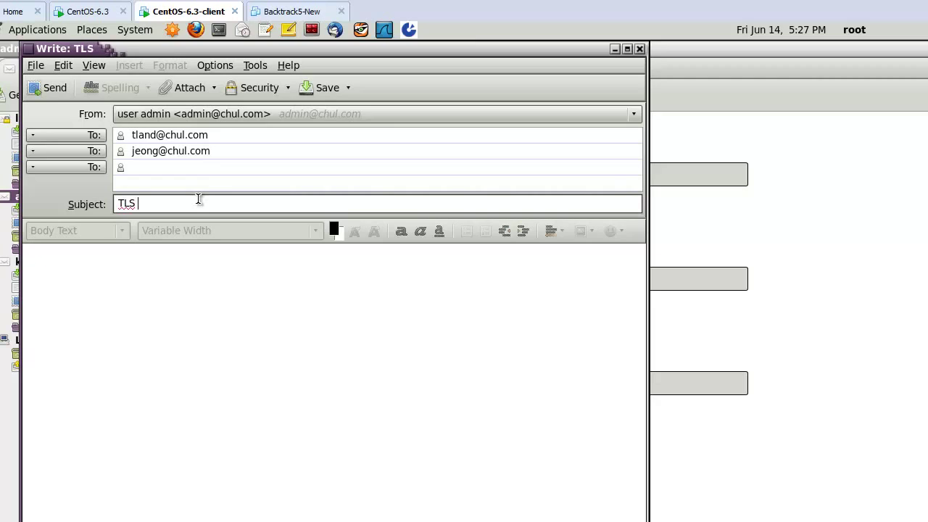
type("TEST")
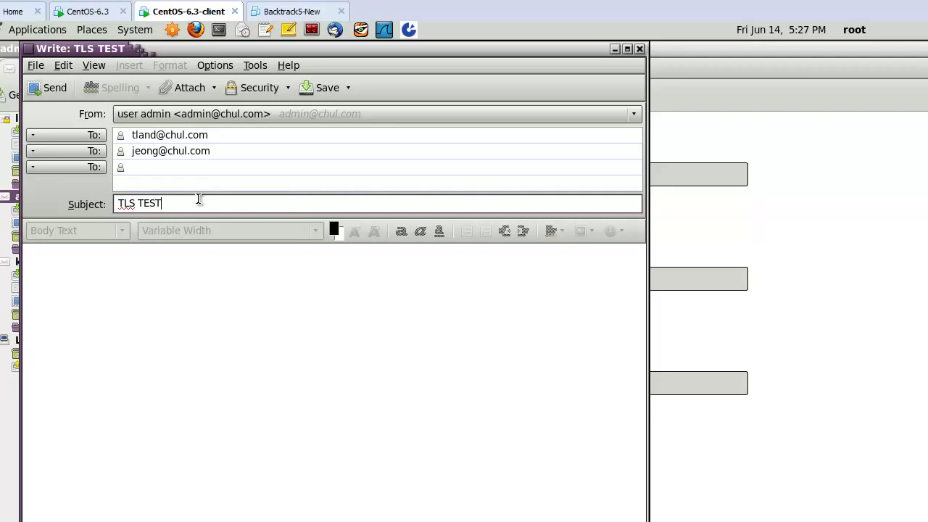
type("ING 2")
key("Tab")
type("TL")
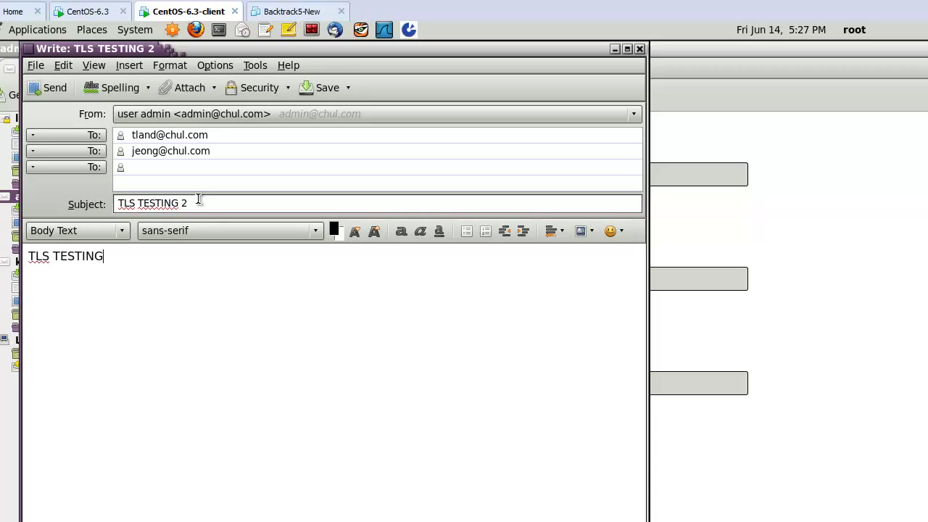
left_click(48, 87)
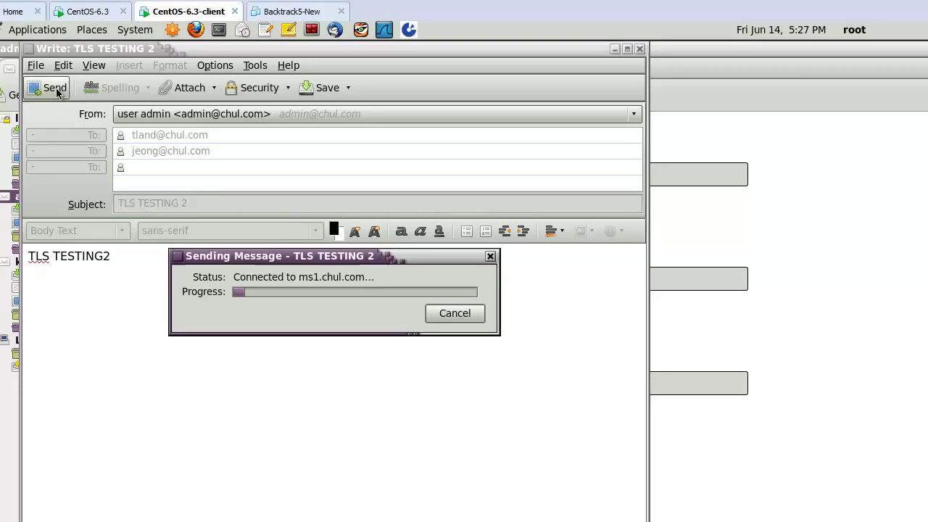
Check the admin account's Inbox and overview, then switch to the other virtual machine.
left_click(42, 210)
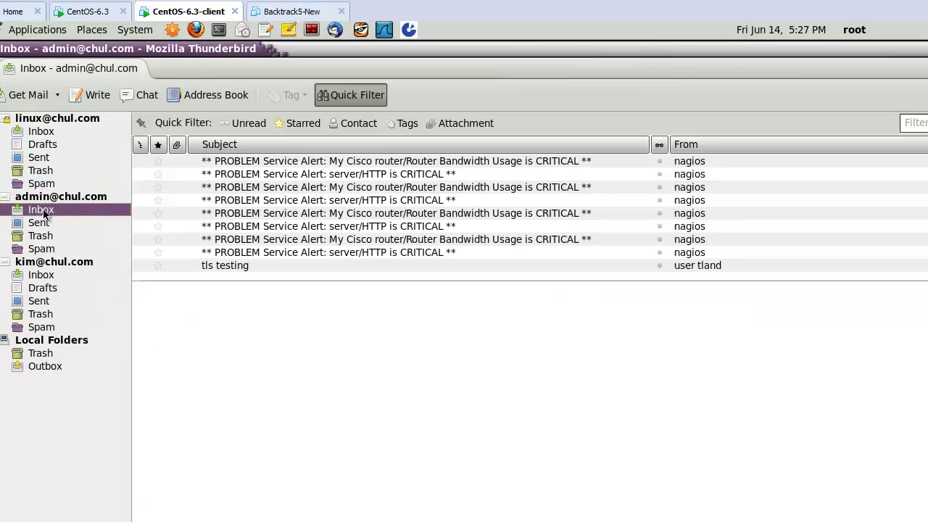
left_click(98, 198)
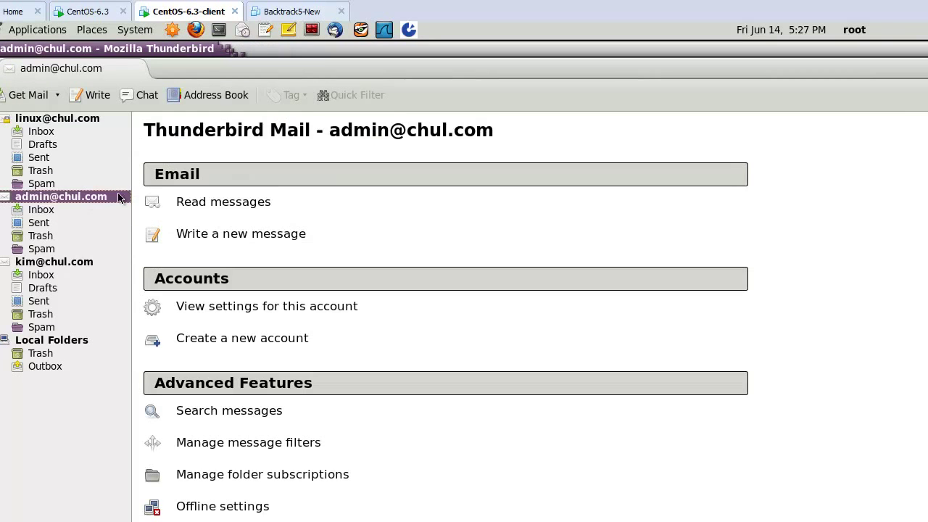
left_click(87, 15)
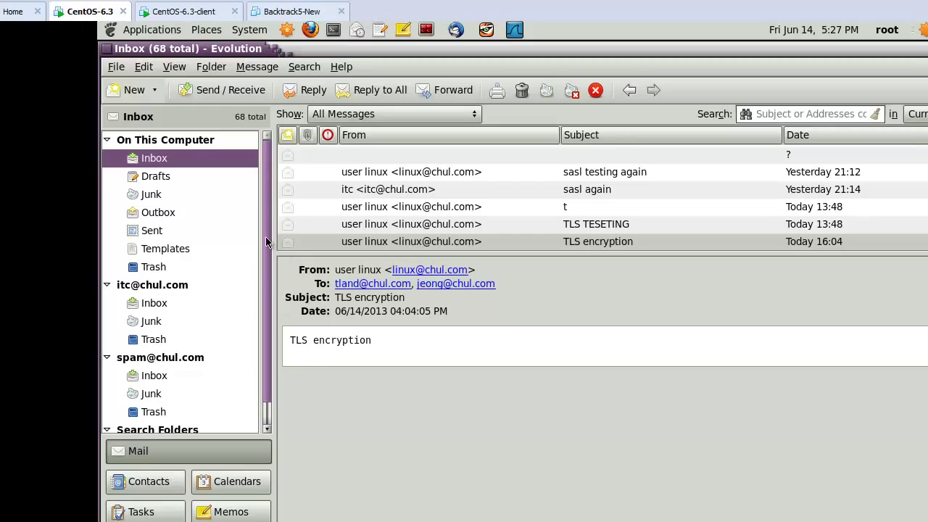
Fetch new mail in Evolution and read the 'TLS TESTING 2' message.
left_click(242, 90)
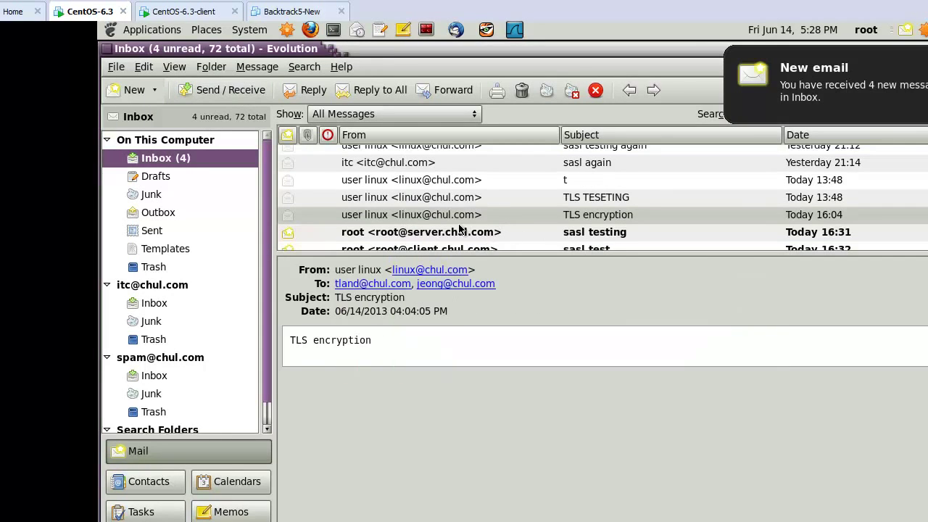
left_click(445, 232)
scroll(506, 223, "down", 2)
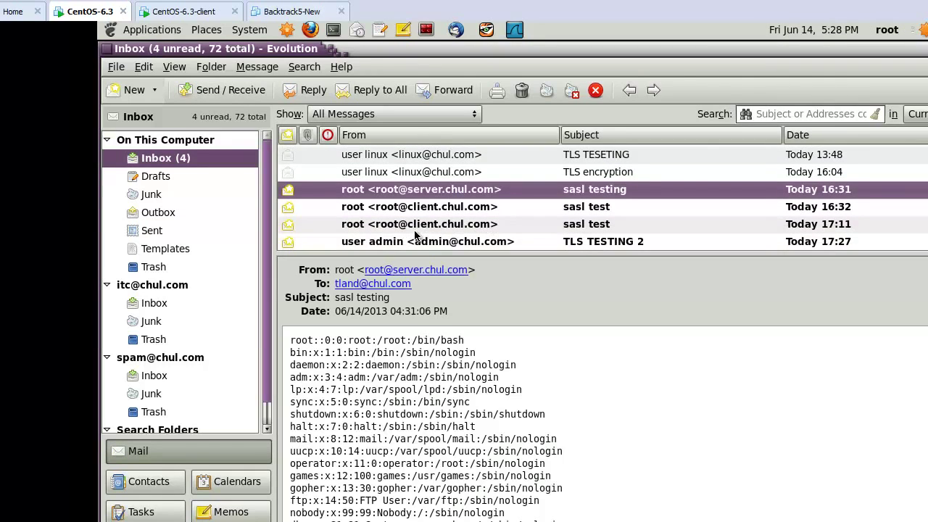
left_click(389, 243)
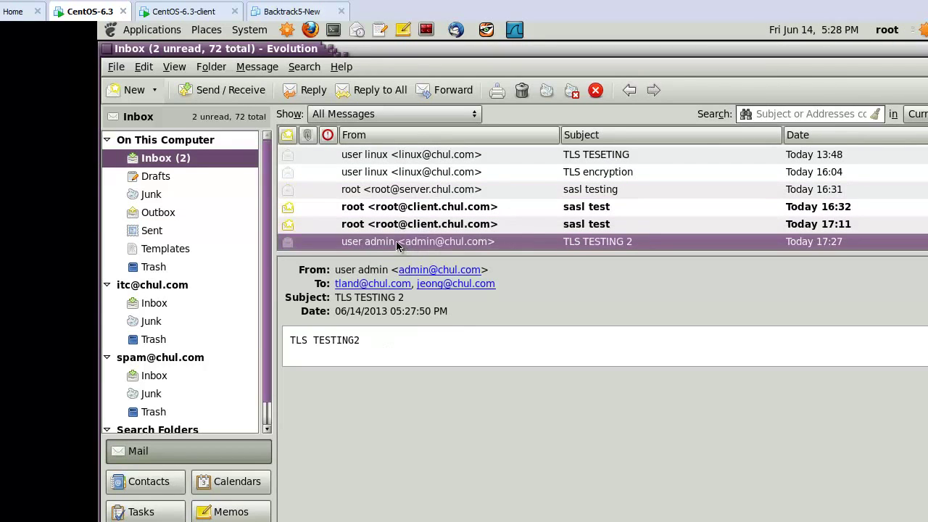
left_click(172, 163)
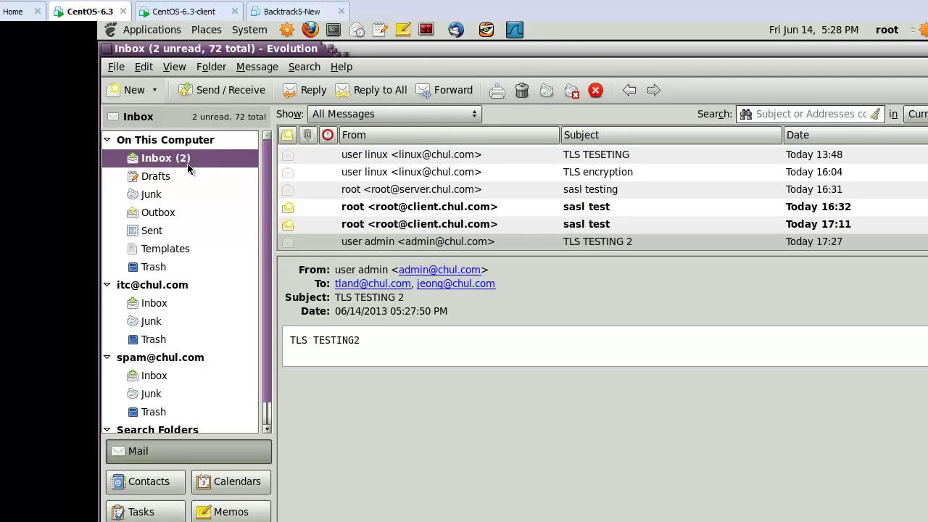
left_click(411, 245)
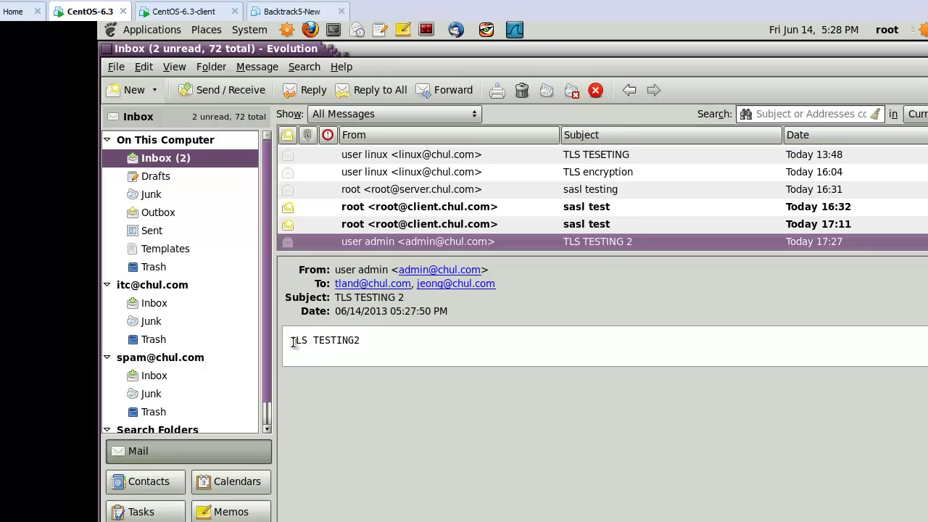
Read the remaining 17:11 and 16:32 sasl test messages.
left_click_drag(296, 341, 385, 340)
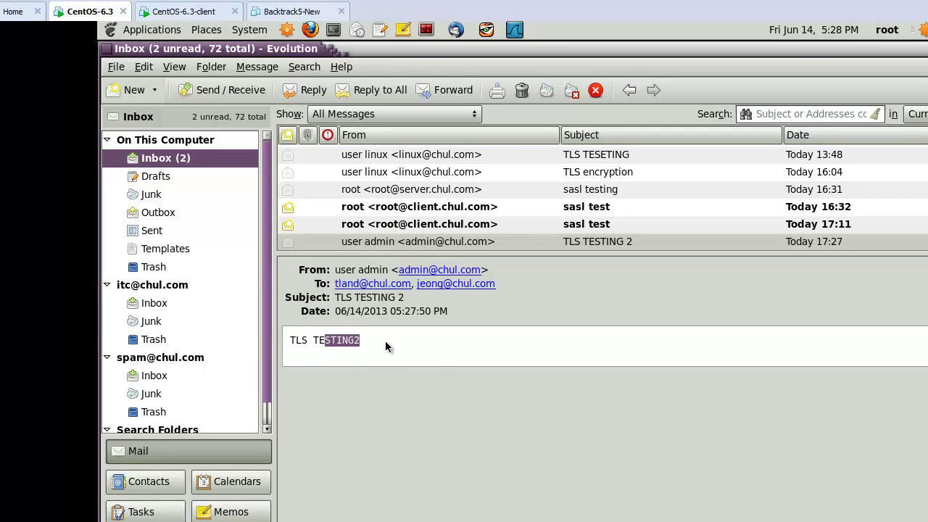
left_click(431, 356)
left_click(424, 226)
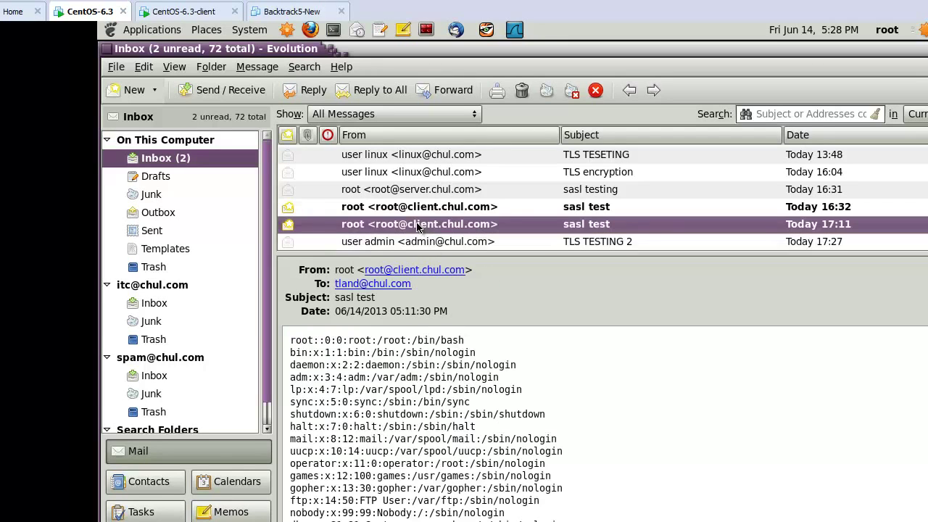
left_click(382, 209)
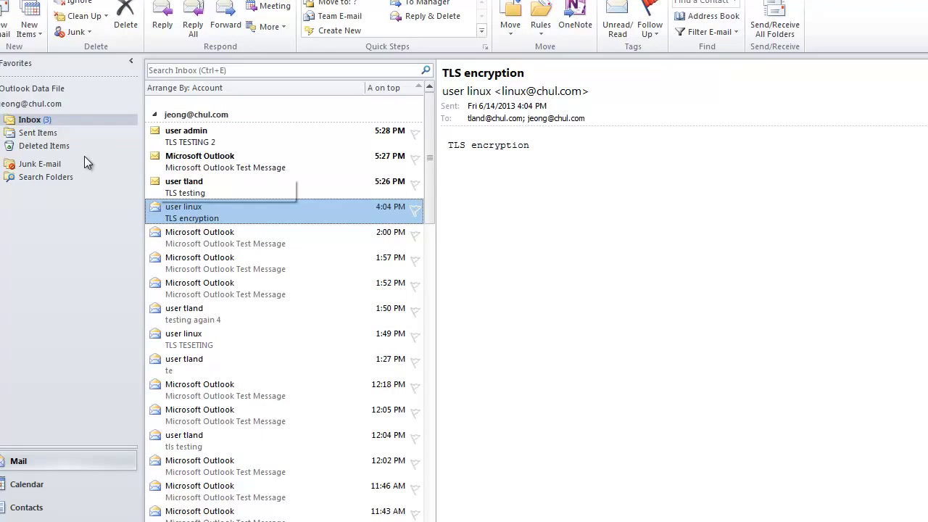
Open the TLS TESTING 2 message in the Outlook Inbox and select part of its body.
left_click(29, 121)
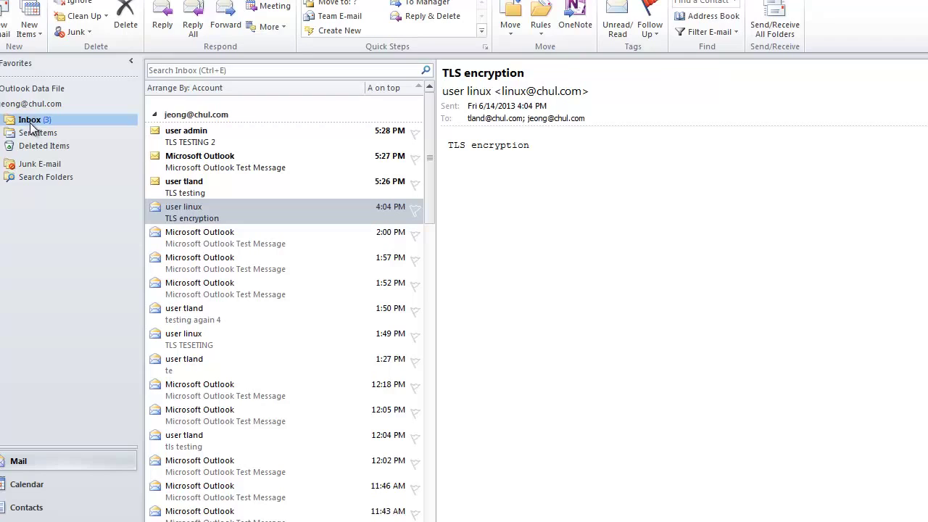
left_click(205, 138)
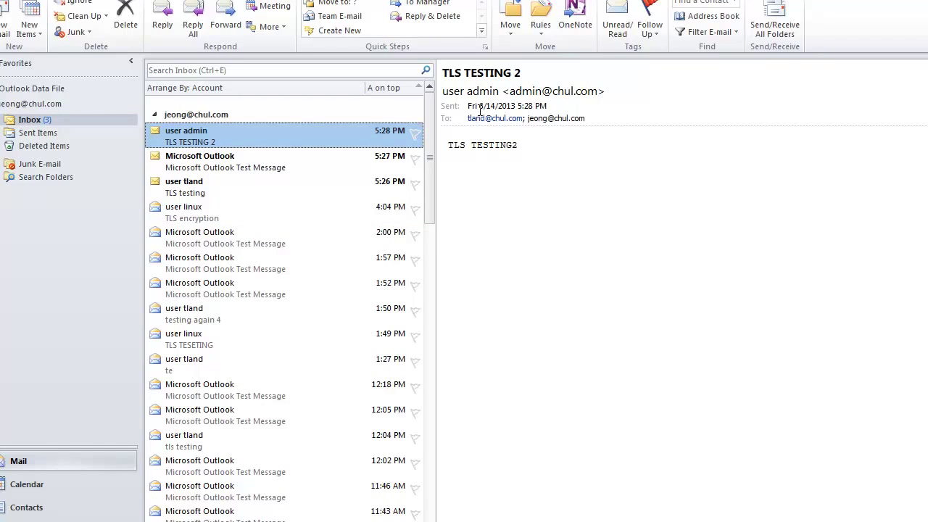
left_click(516, 93)
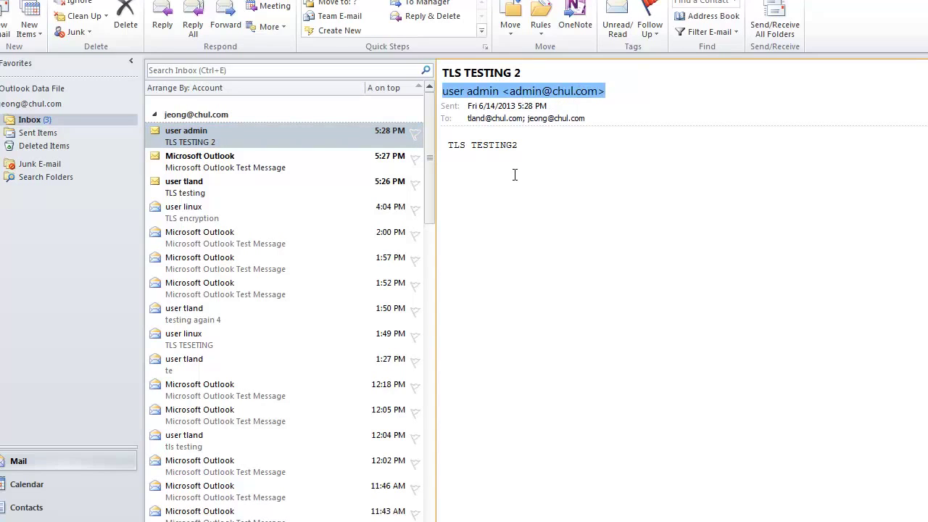
left_click_drag(513, 148, 546, 146)
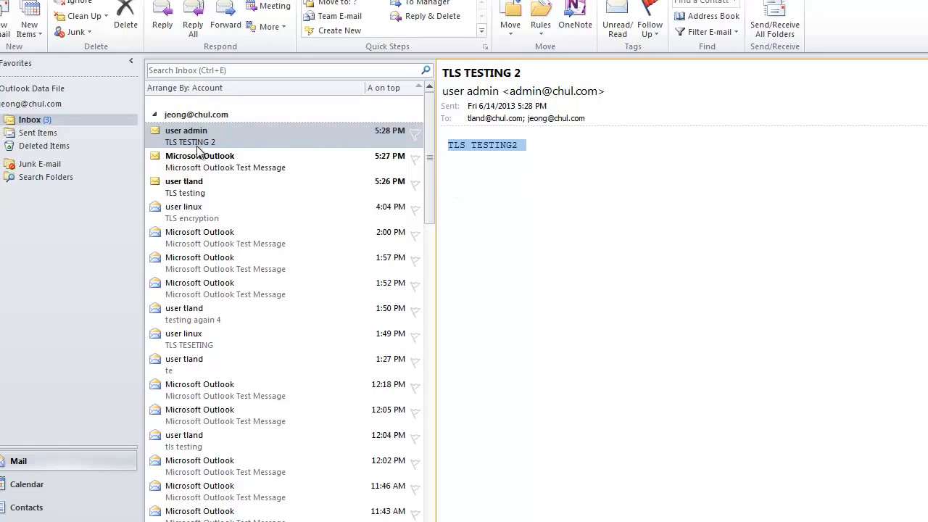
Read the TLS testing message's body, then move to the CentOS client VM.
left_click(190, 181)
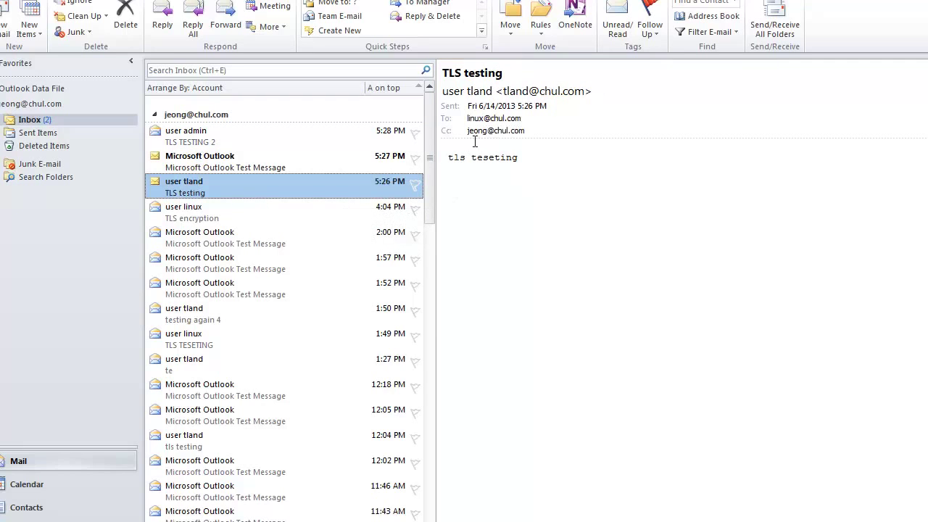
left_click_drag(449, 159, 532, 157)
left_click(518, 223)
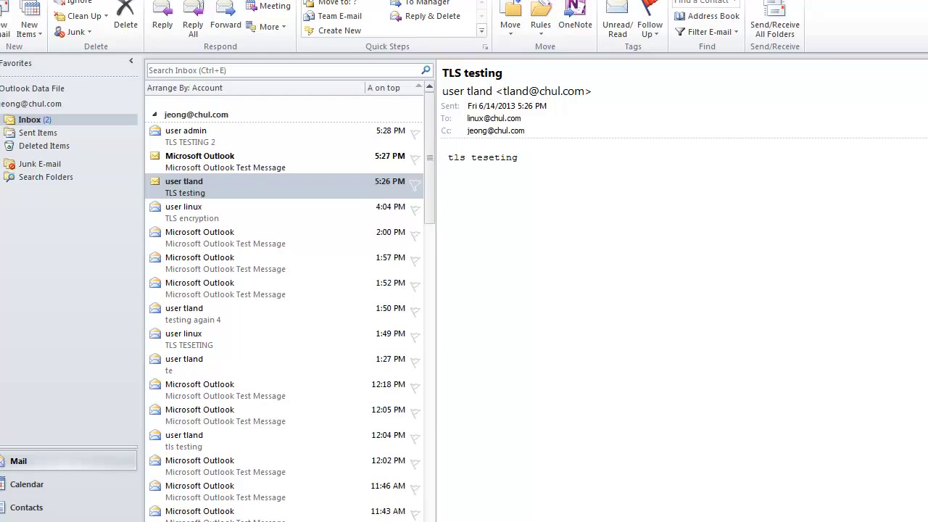
left_click(528, 493)
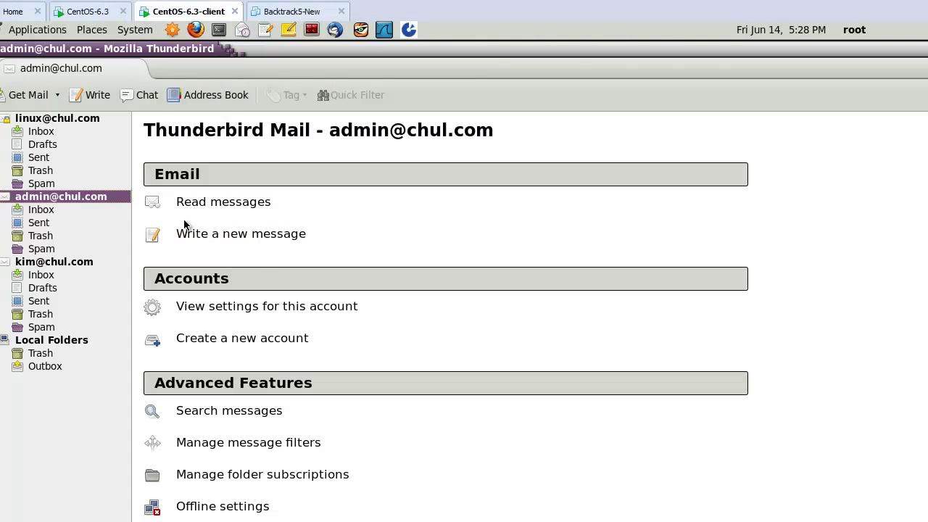
Check the admin and third account inboxes, then show the third account's overview page.
left_click(42, 210)
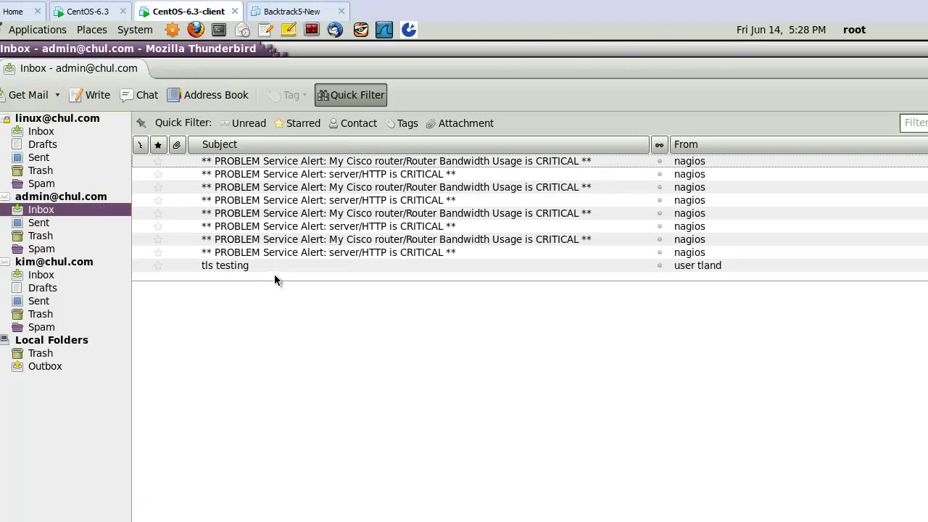
left_click(45, 275)
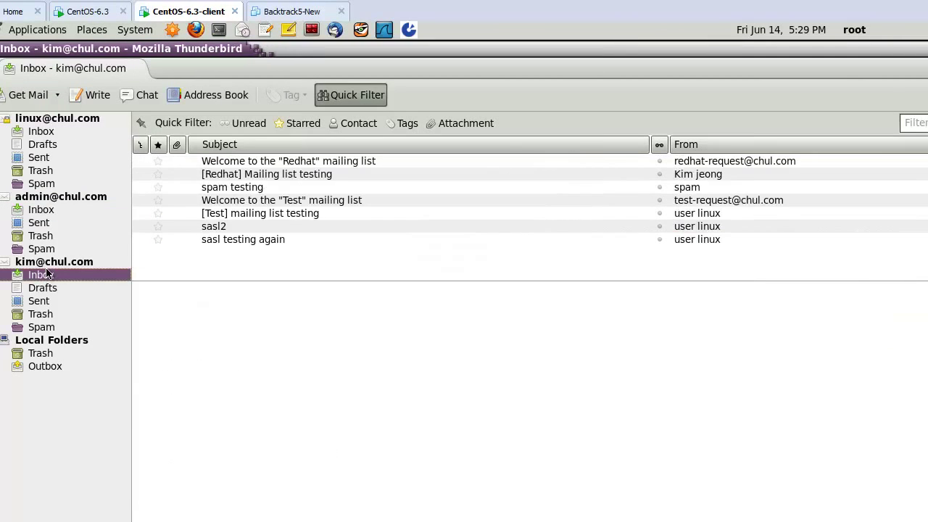
left_click(57, 262)
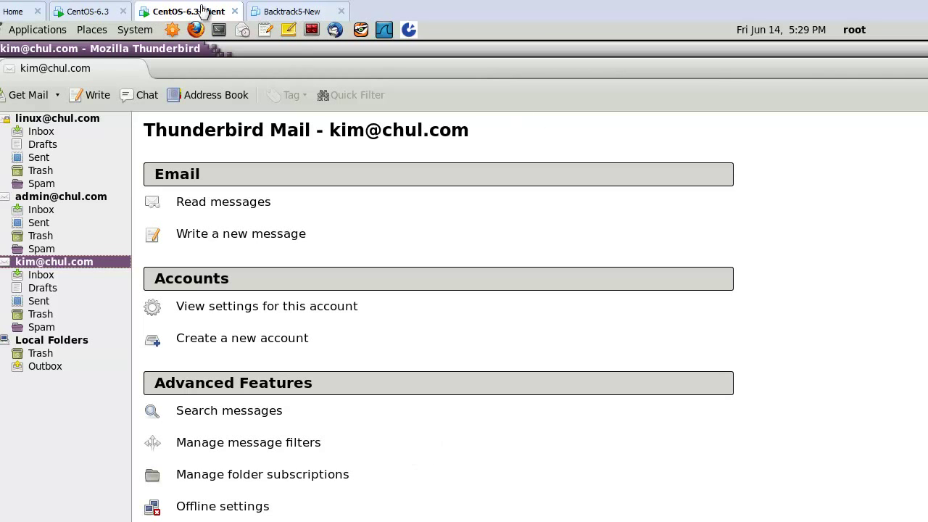
In Evolution's Preferences, open the default POP account for editing.
left_click(86, 12)
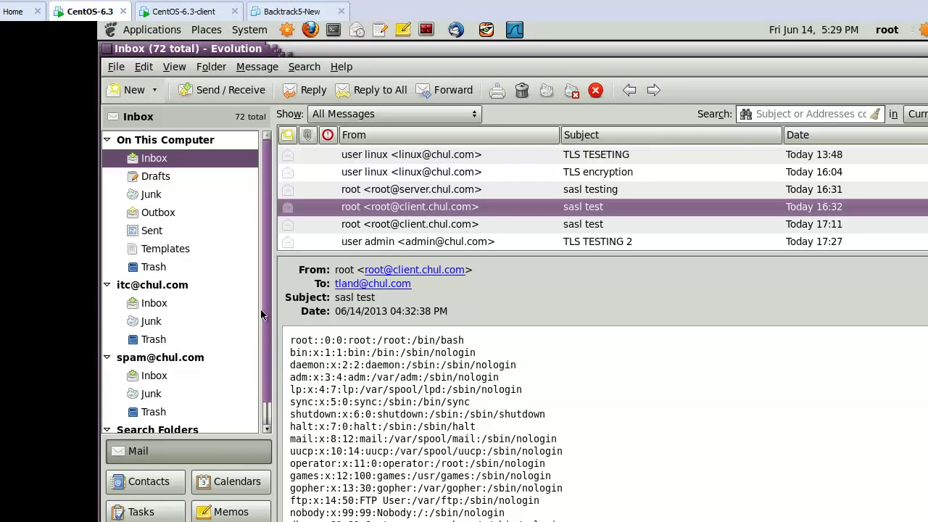
scroll(265, 327, "down", 2)
scroll(267, 297, "up", 2)
left_click(144, 68)
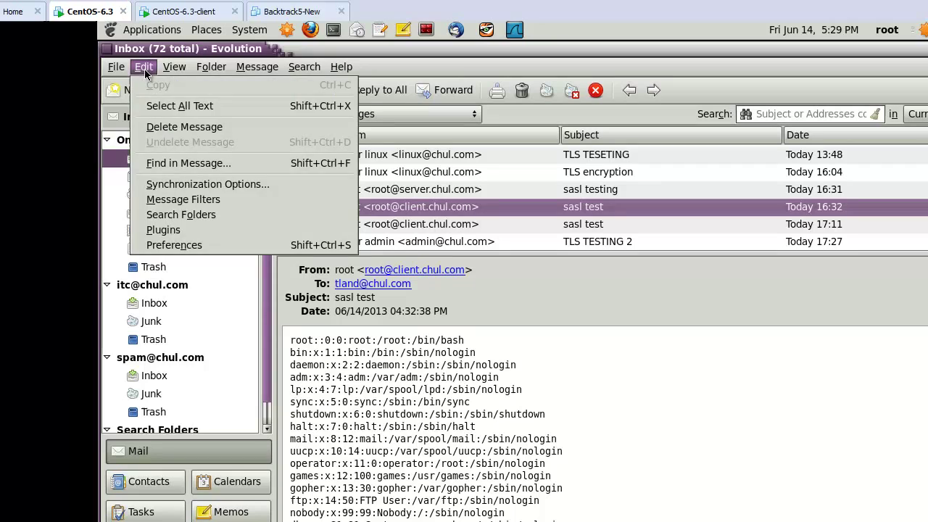
left_click(174, 245)
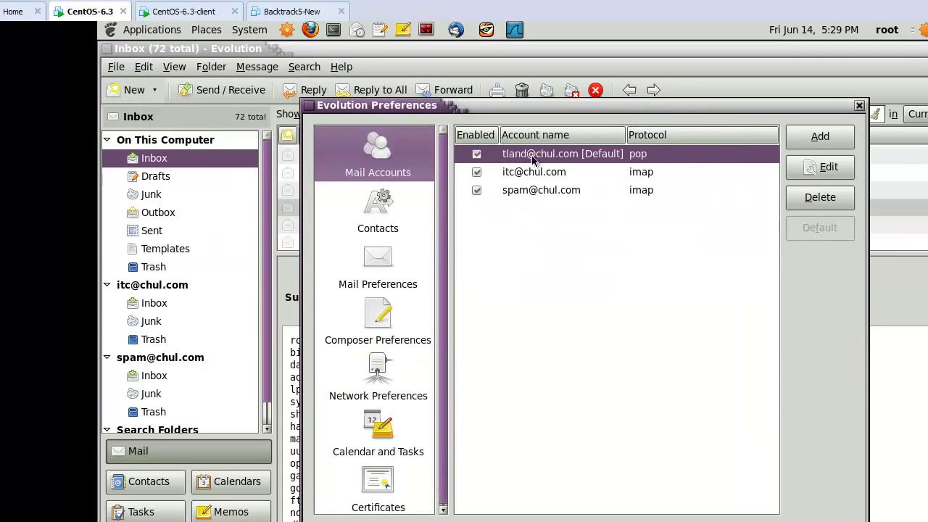
left_click(825, 167)
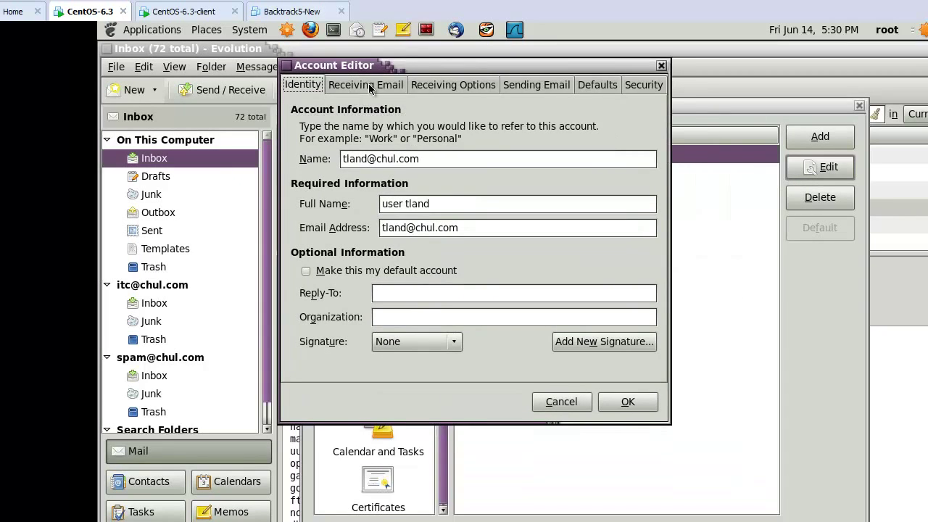
Confirm TLS on the receiving and sending servers (ms1.chul.com), then accept with OK.
left_click(368, 85)
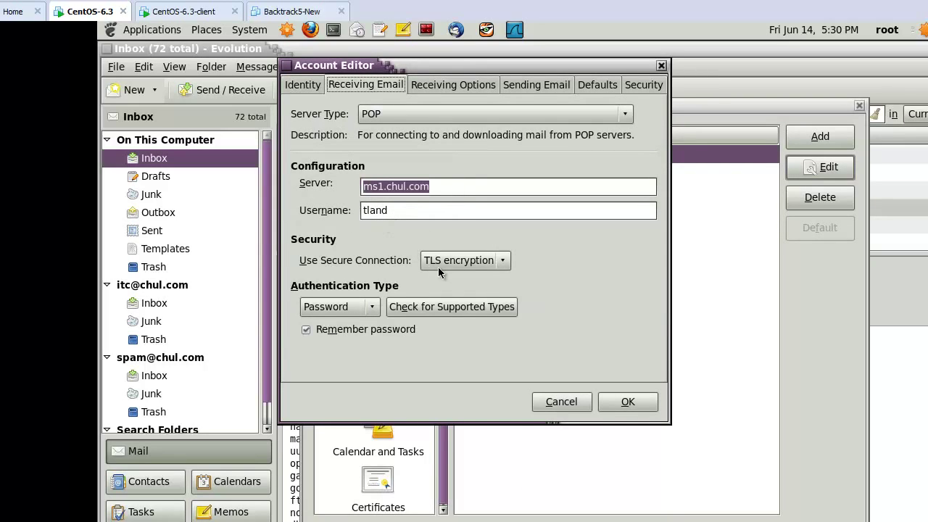
left_click(523, 85)
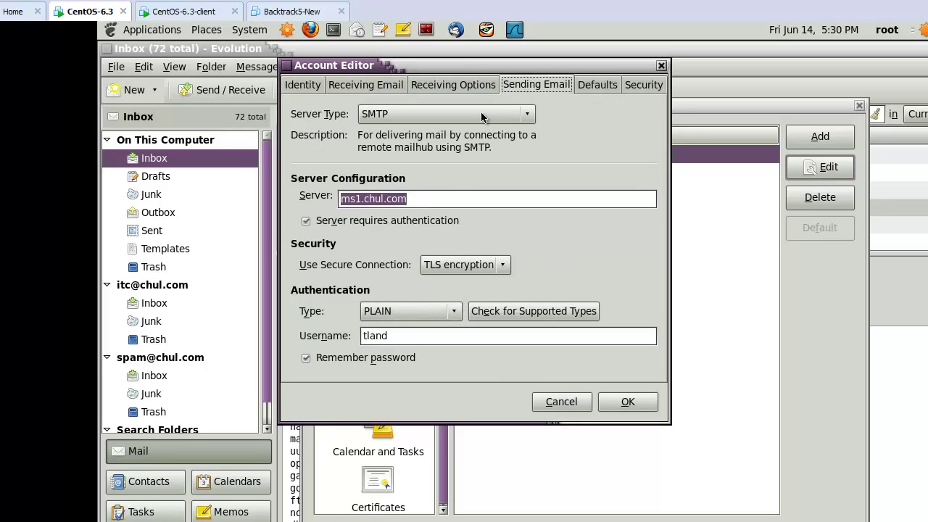
left_click(423, 192)
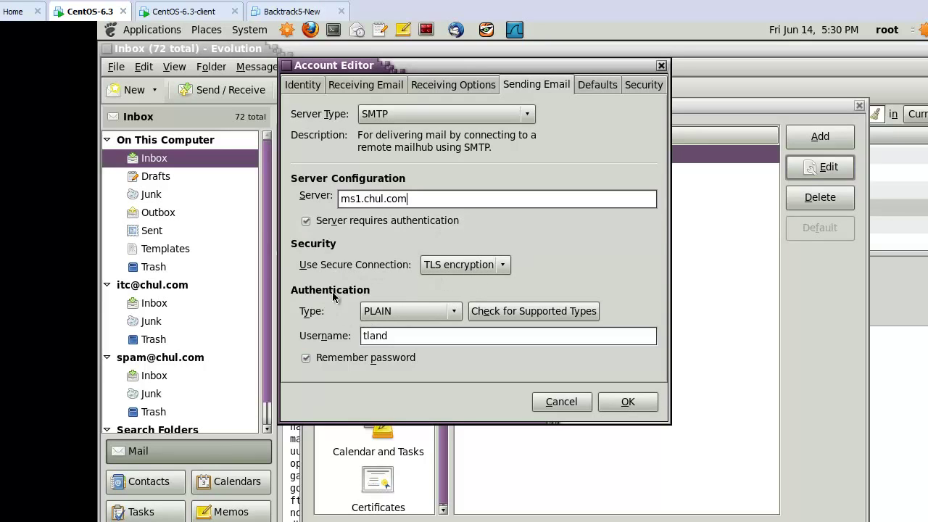
left_click(399, 335)
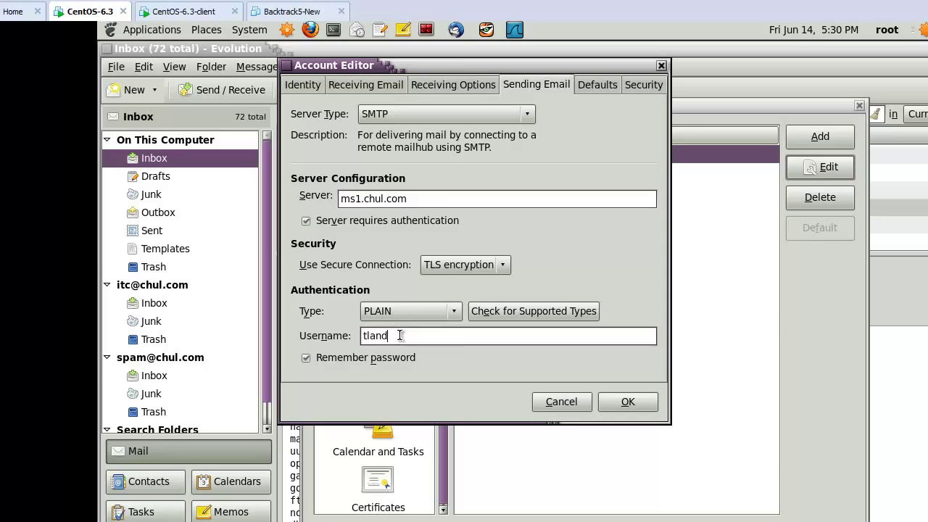
left_click(625, 404)
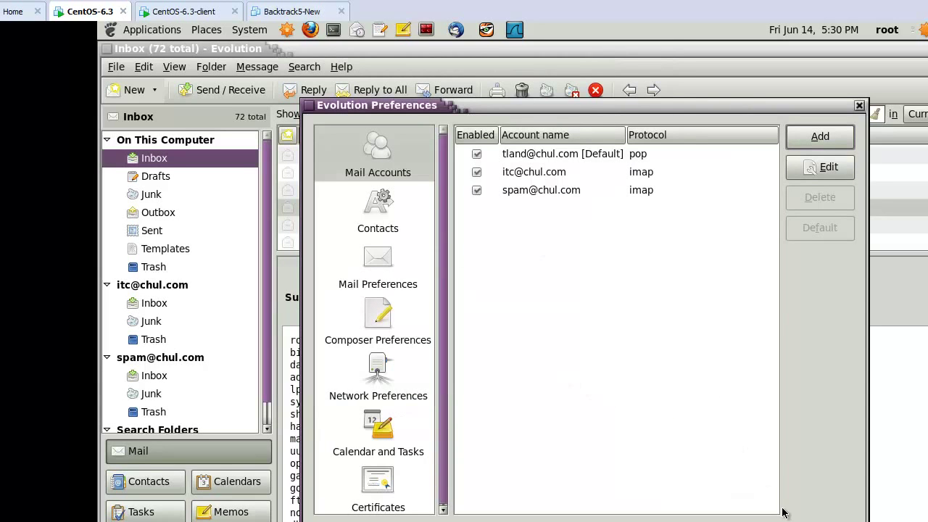
Close Preferences, view the second account's Inbox, and bring the Wireshark capture forward.
key("Escape")
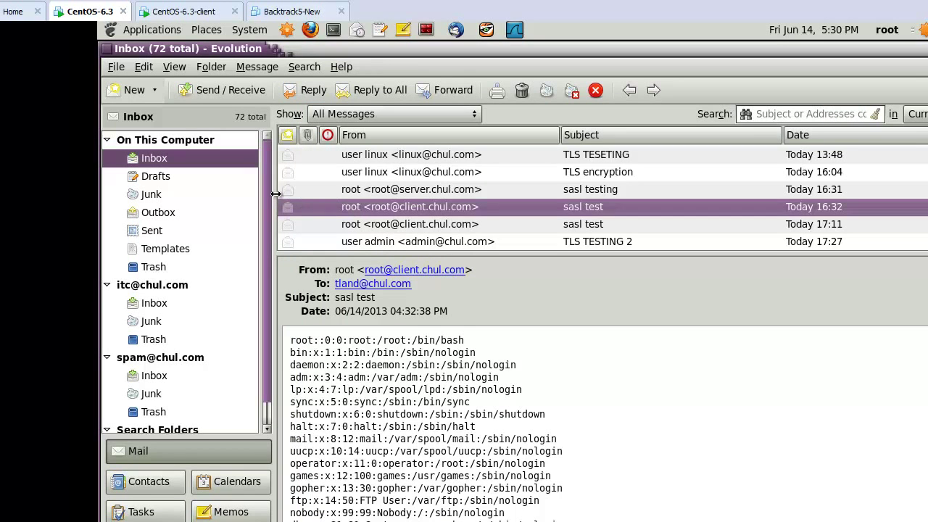
left_click(154, 308)
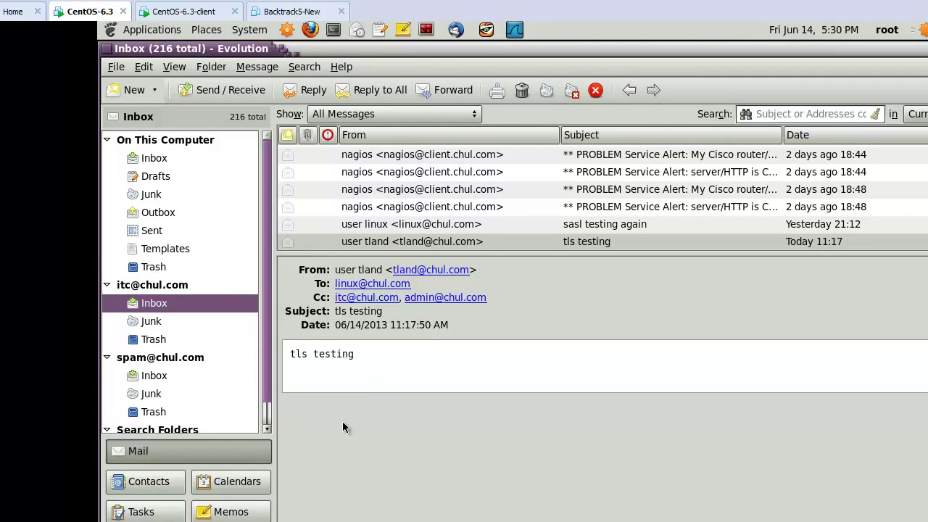
left_click_drag(273, 376, 275, 429)
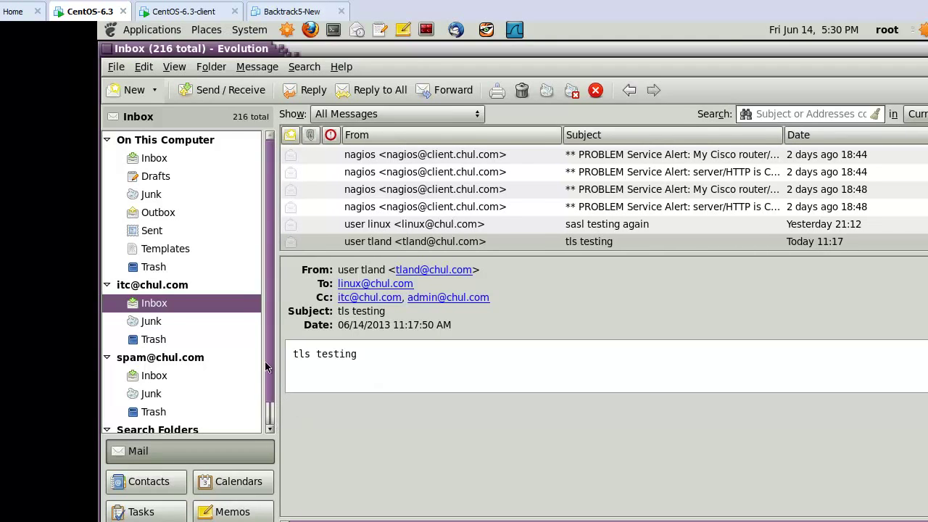
left_click_drag(265, 367, 271, 401)
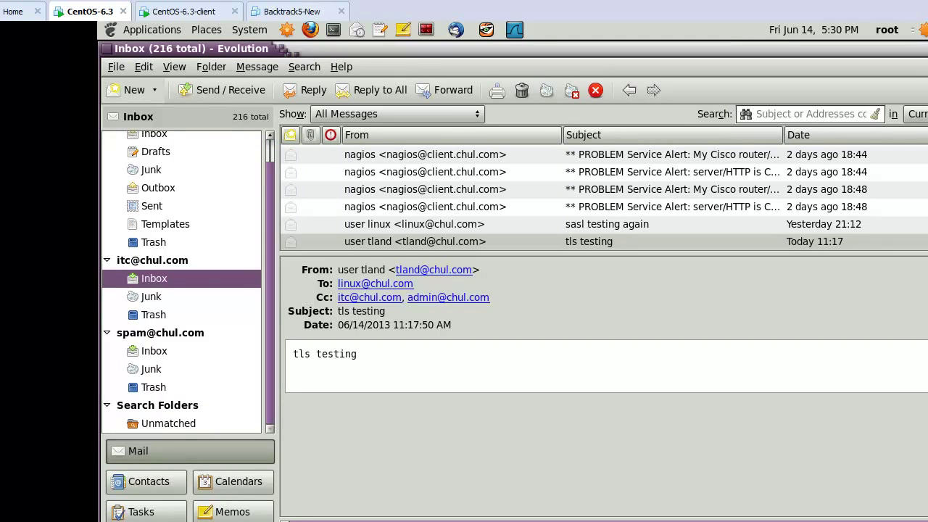
key("alt+Tab")
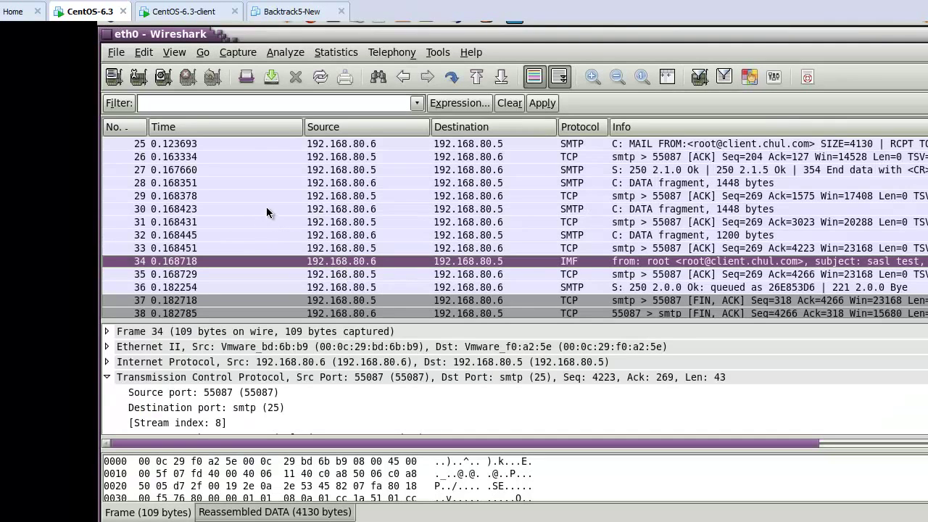
Start a new eth0 capture without saving the old one, then go to the client VM.
left_click(229, 54)
left_click(251, 74)
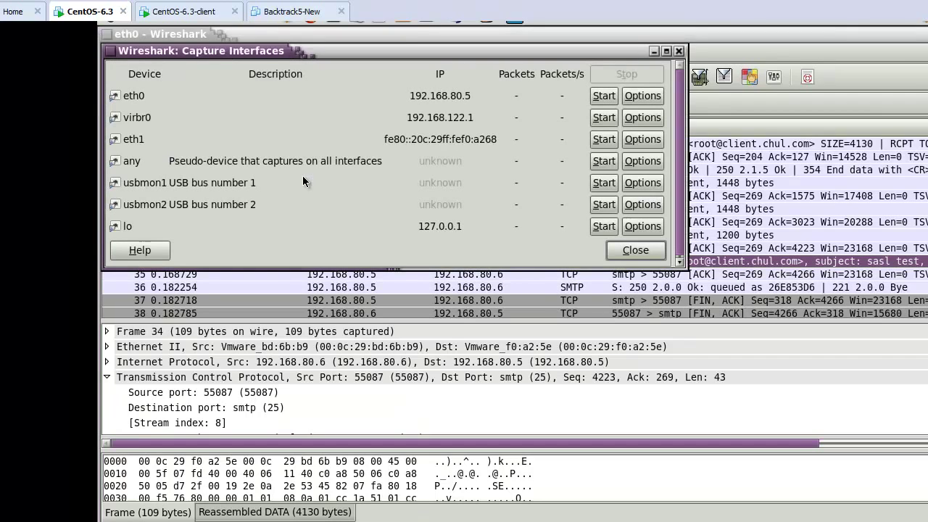
left_click(604, 96)
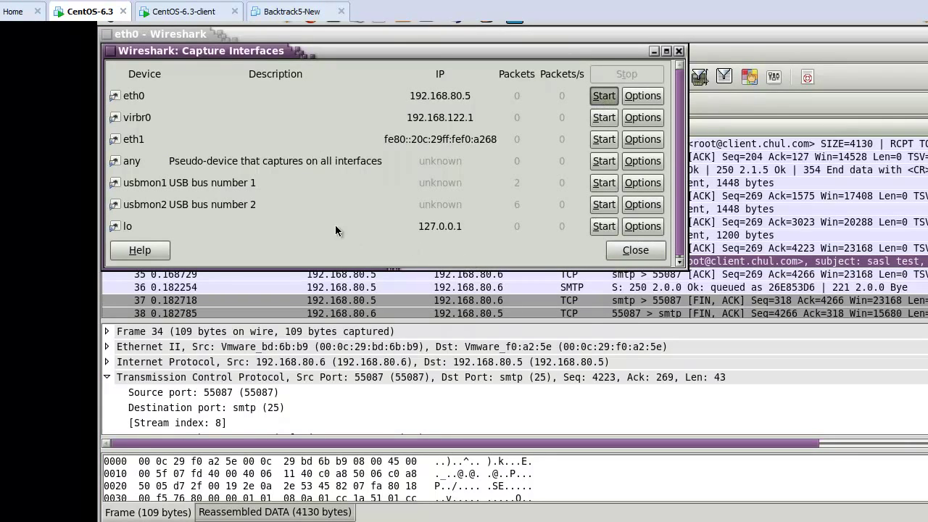
left_click(177, 164)
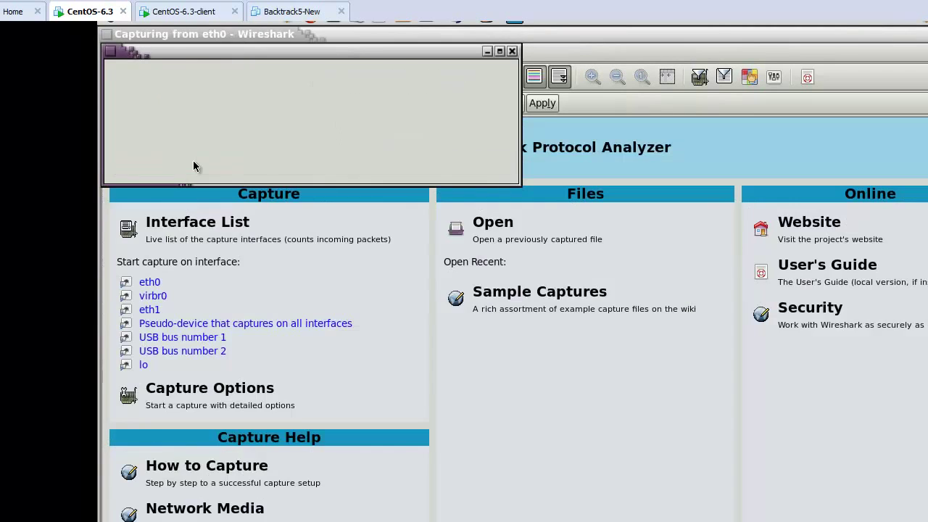
left_click(181, 13)
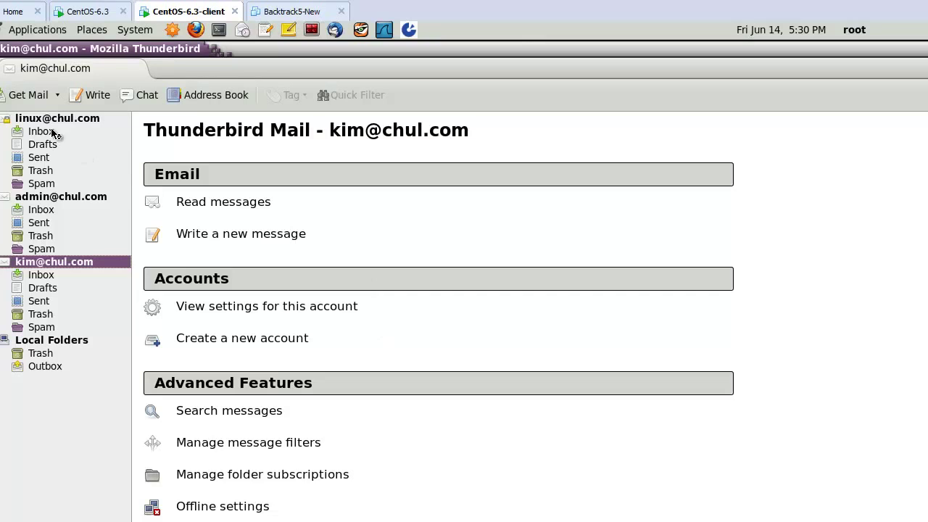
Compose a new Thunderbird message addressed to three autocompleted recipients.
left_click(52, 132)
left_click(67, 120)
left_click(52, 133)
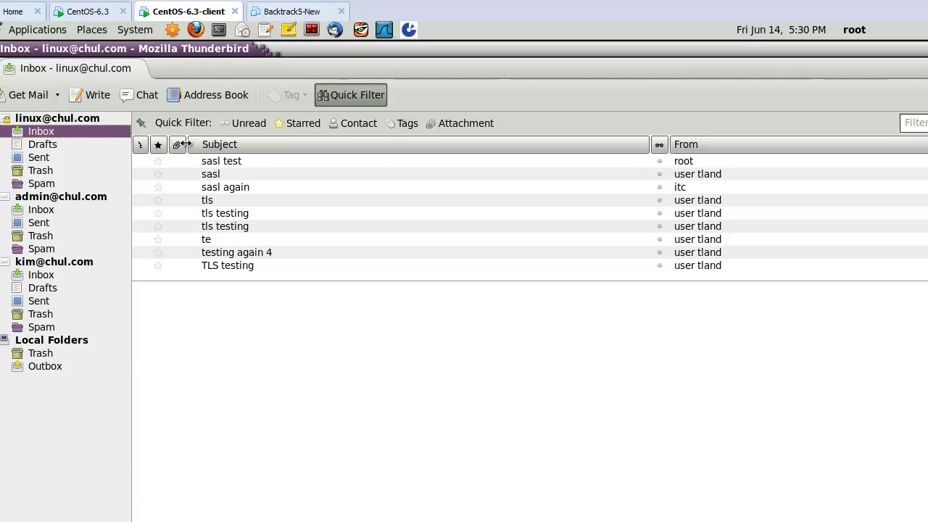
left_click(102, 97)
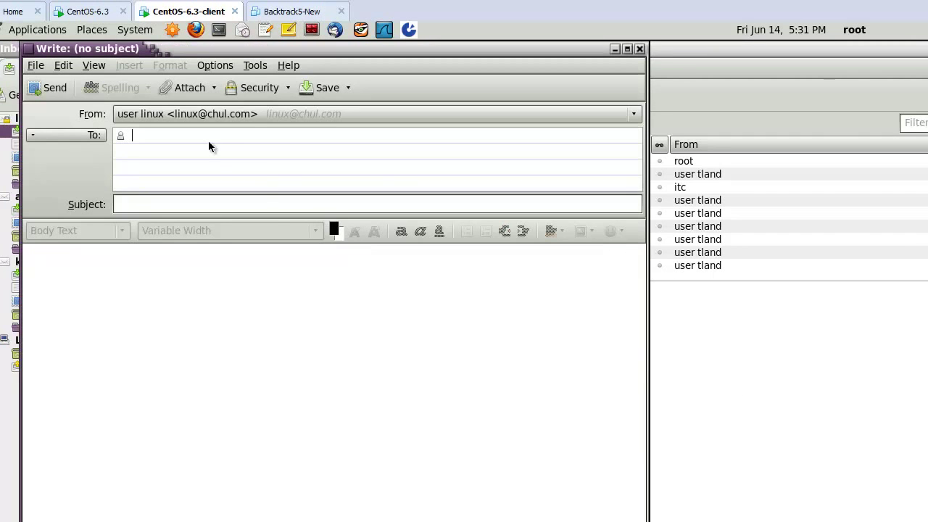
type("TLAN")
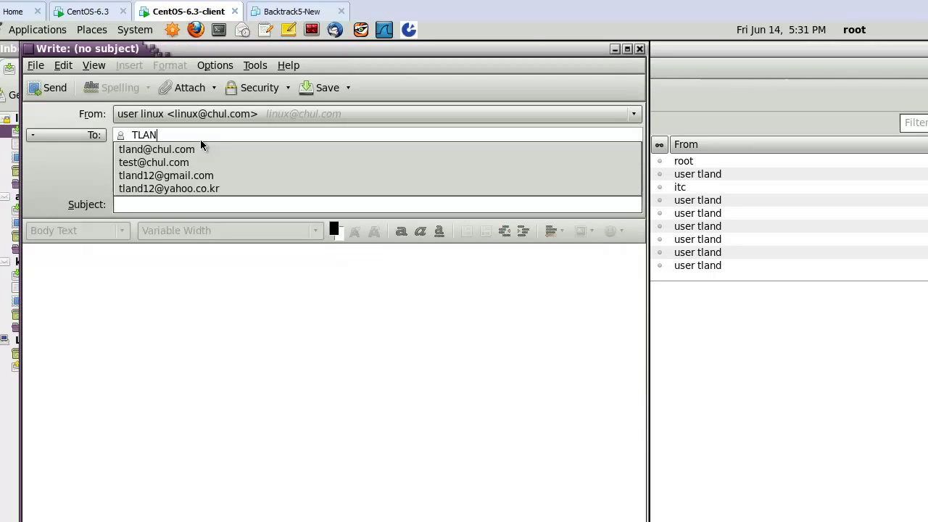
key("BackSpace")
key("BackSpace")
key("BackSpace")
key("BackSpace")
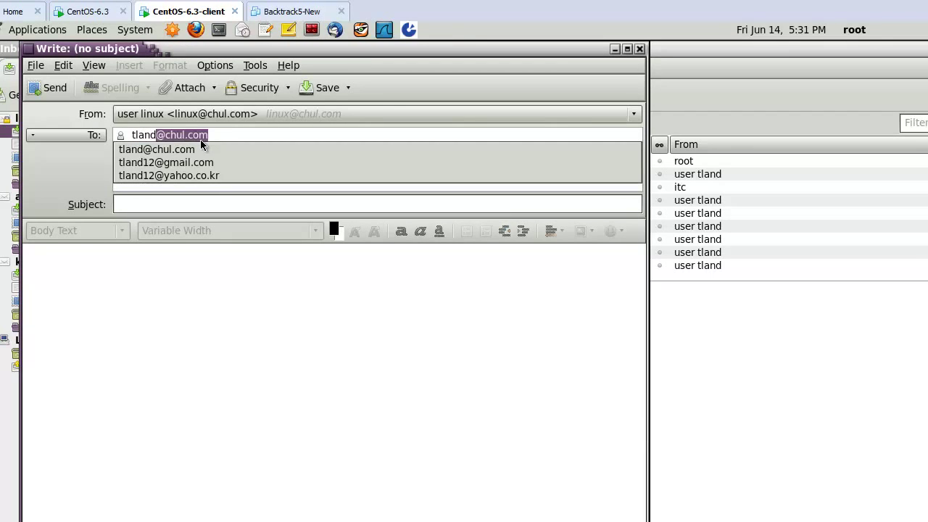
key("Return")
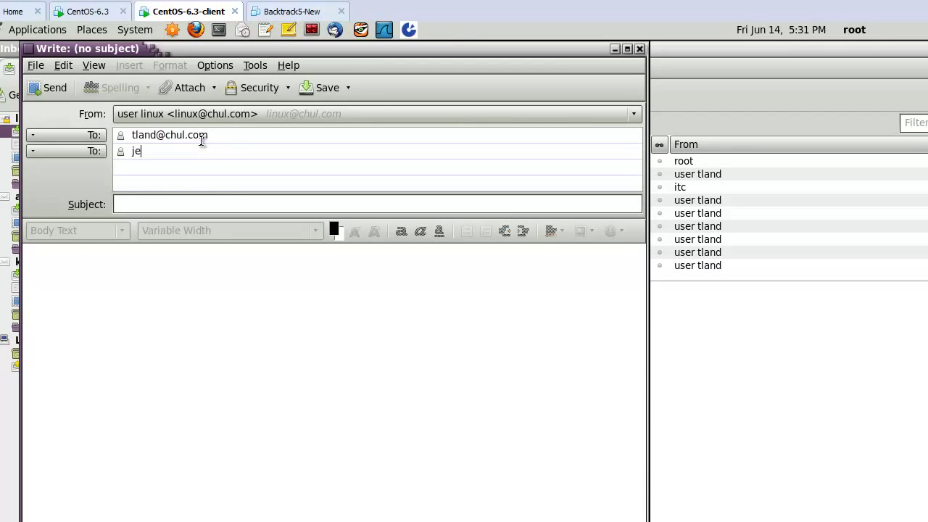
type("je")
key("Return")
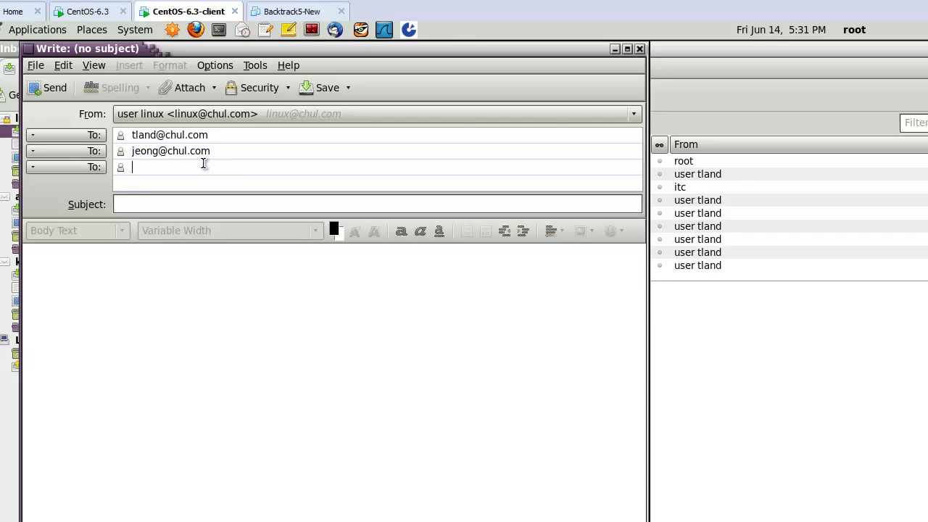
key("Return")
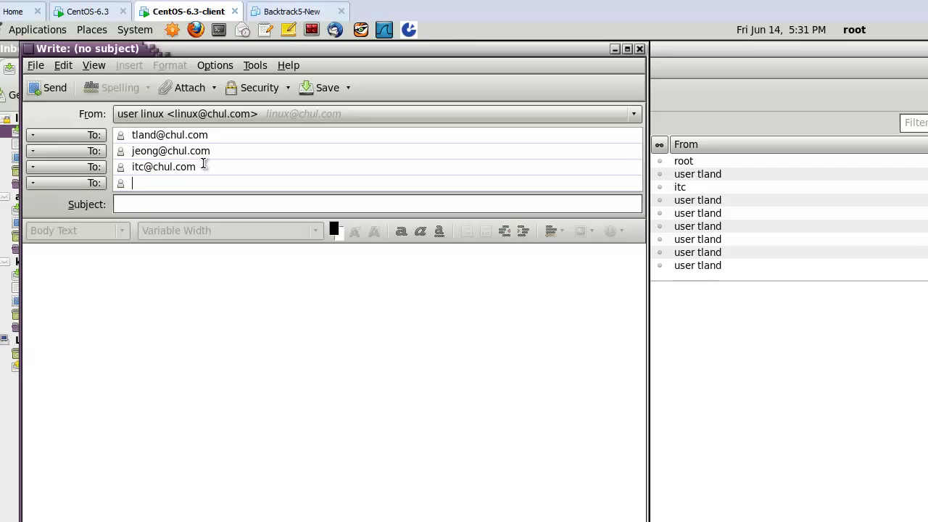
Give it the subject 'TLS Auth testing', add body text, and send it.
left_click(194, 205)
type("wi")
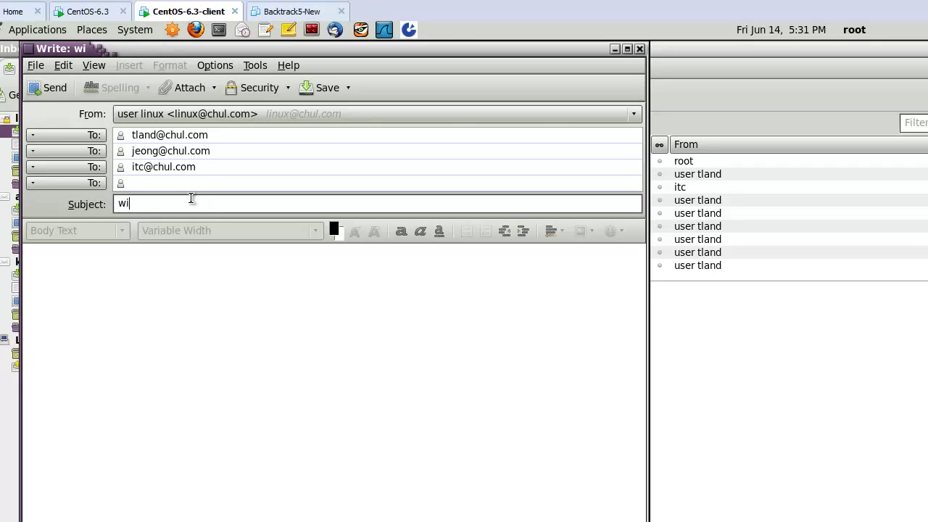
key("BackSpace")
key("BackSpace")
type("TSL")
key("BackSpace")
key("BackSpace")
type("LS")
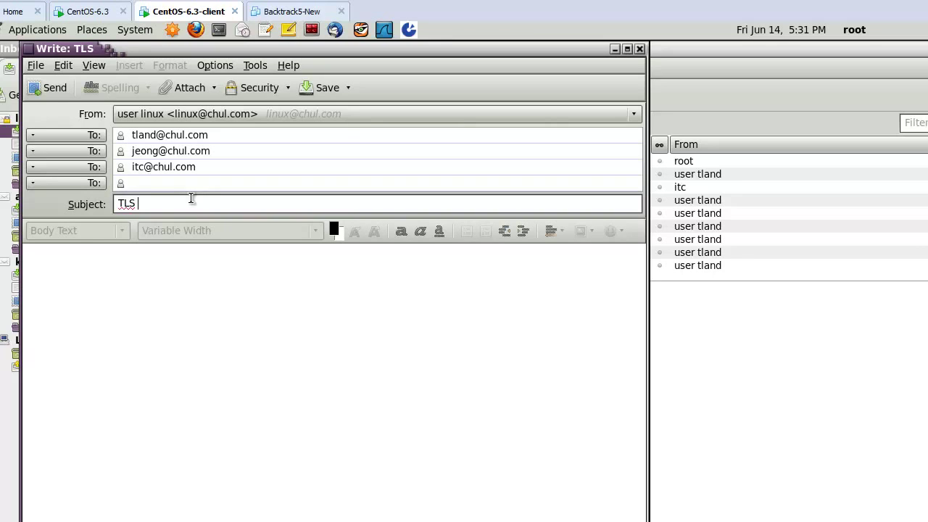
type(" Aut")
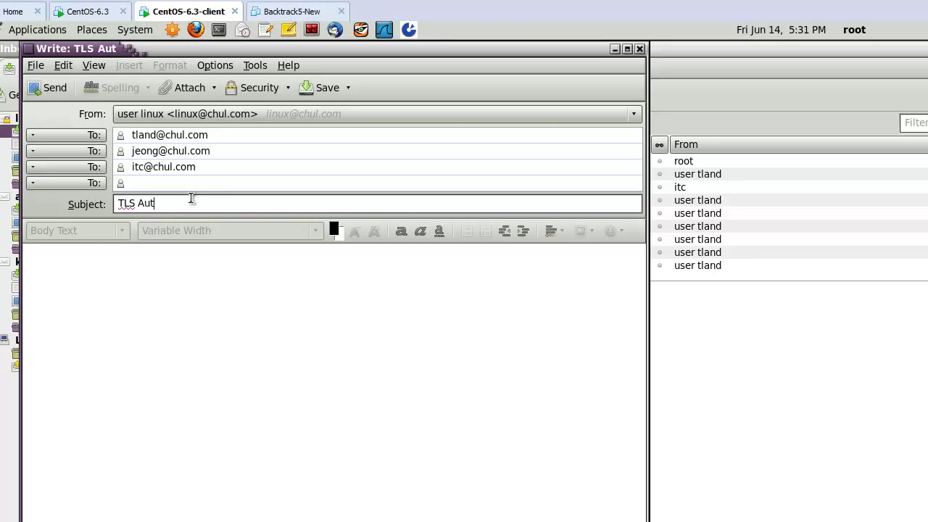
type("h testing")
key("Tab")
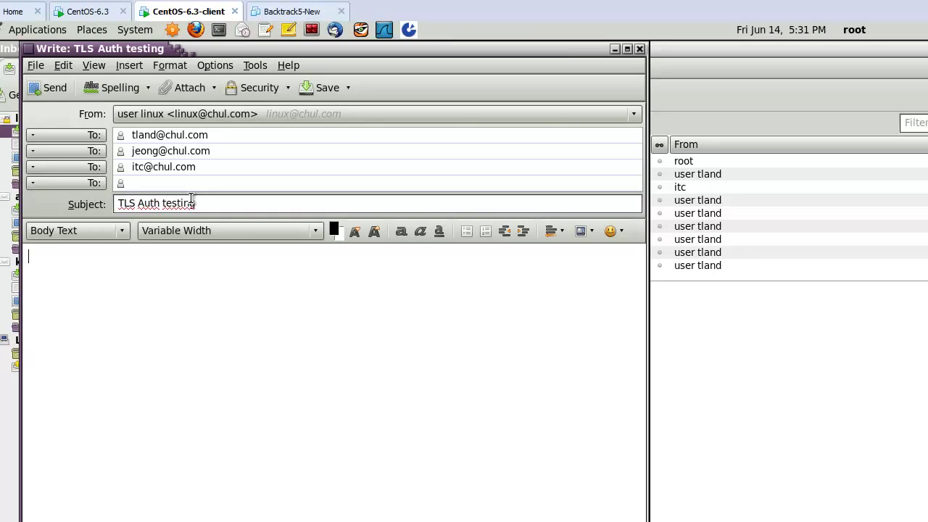
type("TLS Auth Testing")
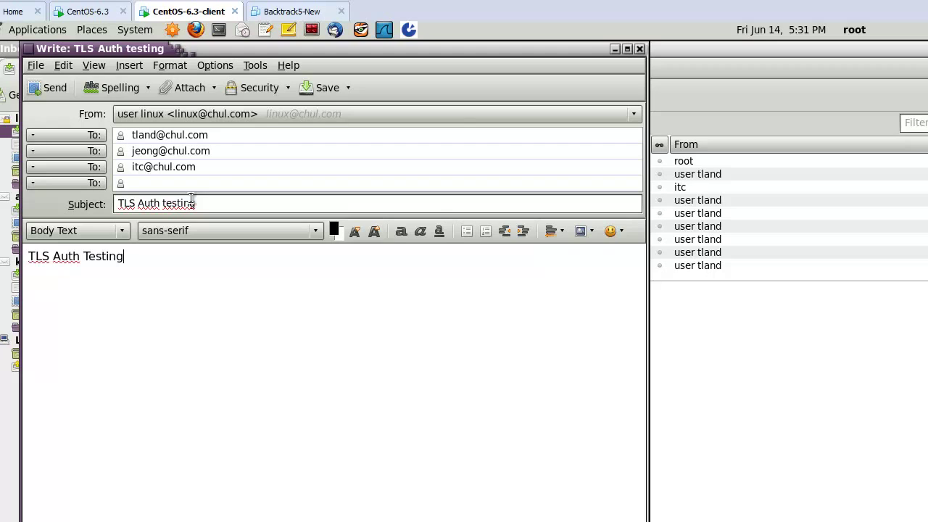
left_click(50, 88)
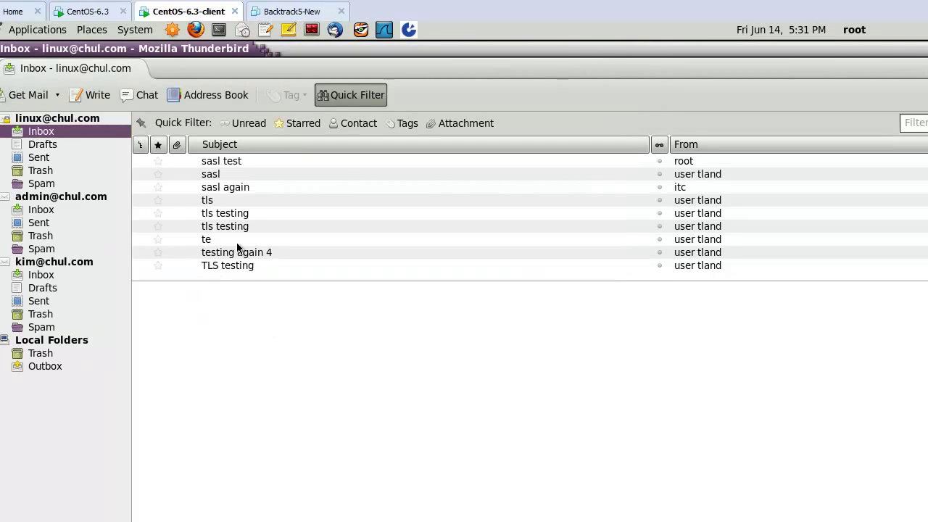
left_click(102, 12)
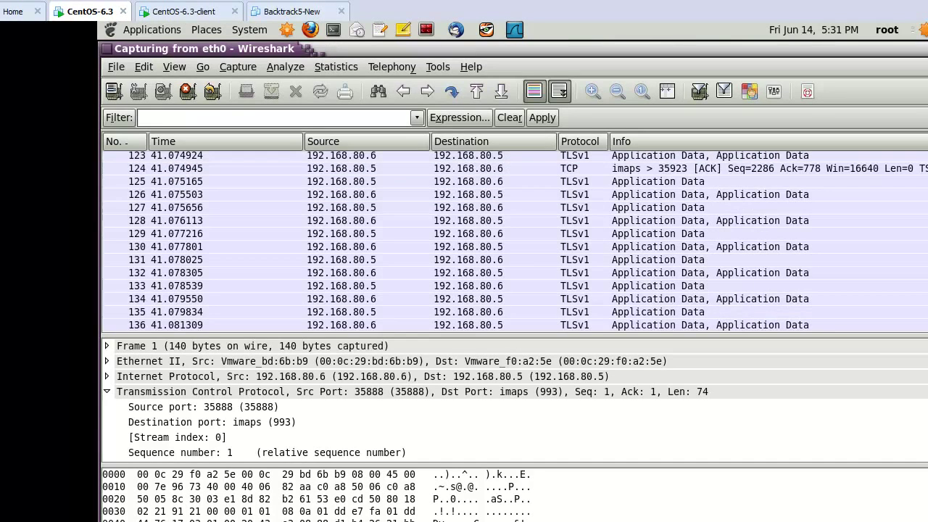
Fetch new mail in Evolution and read TLS Auth testing in the local and second-account inboxes.
key("alt+Tab")
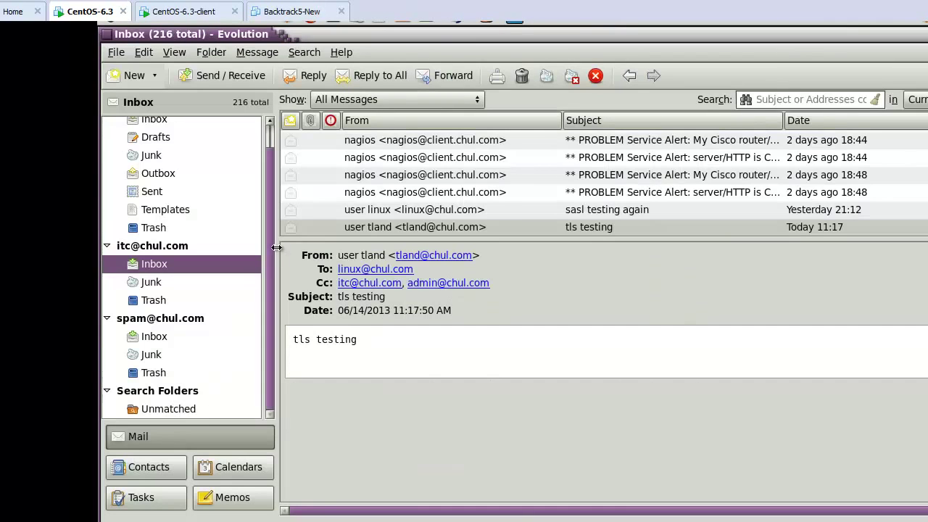
scroll(270, 214, "up", 1)
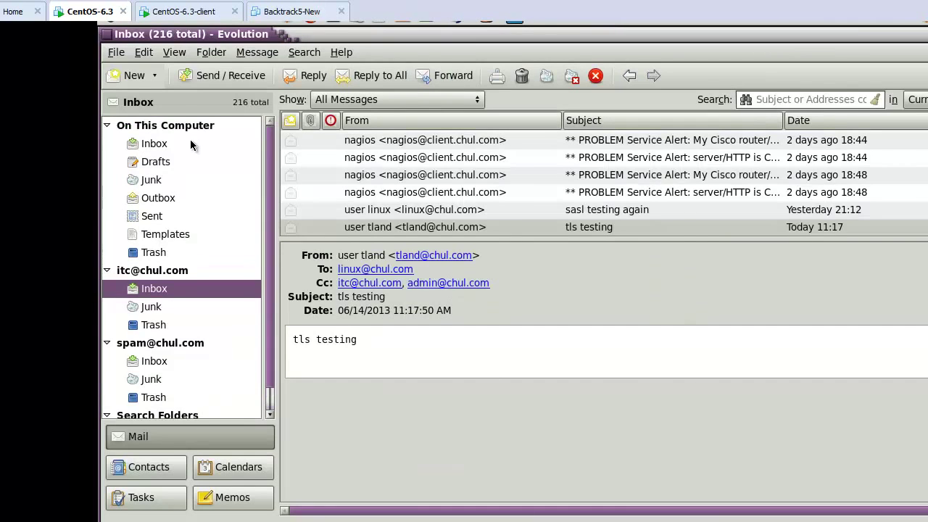
left_click(193, 143)
left_click(258, 79)
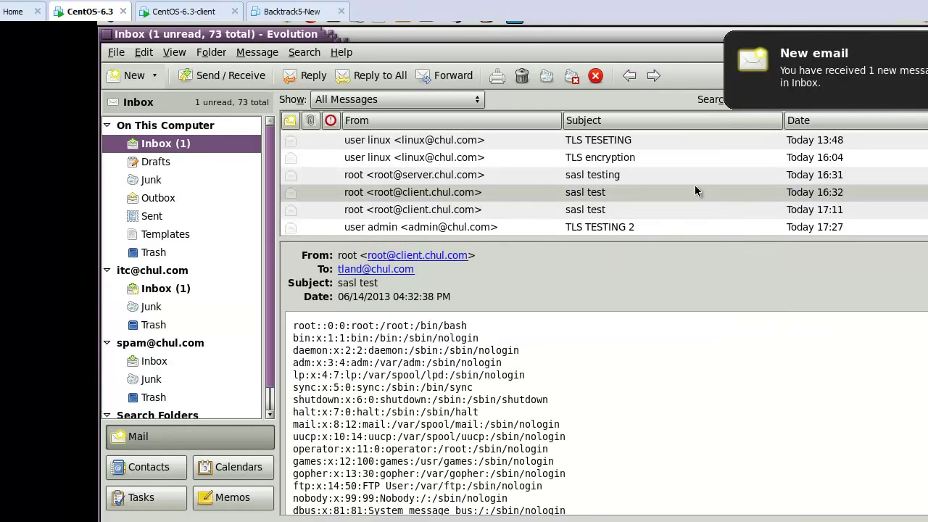
scroll(695, 191, "down", 1)
left_click(593, 229)
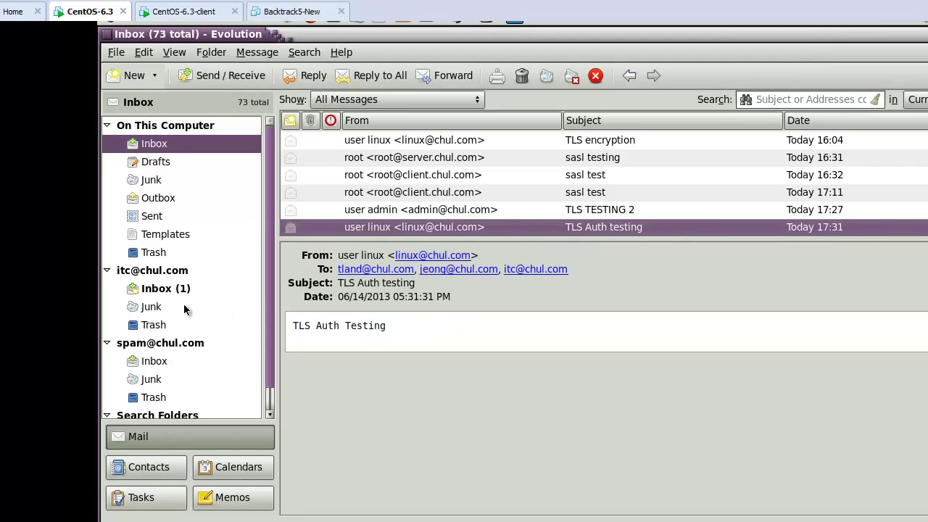
left_click(167, 290)
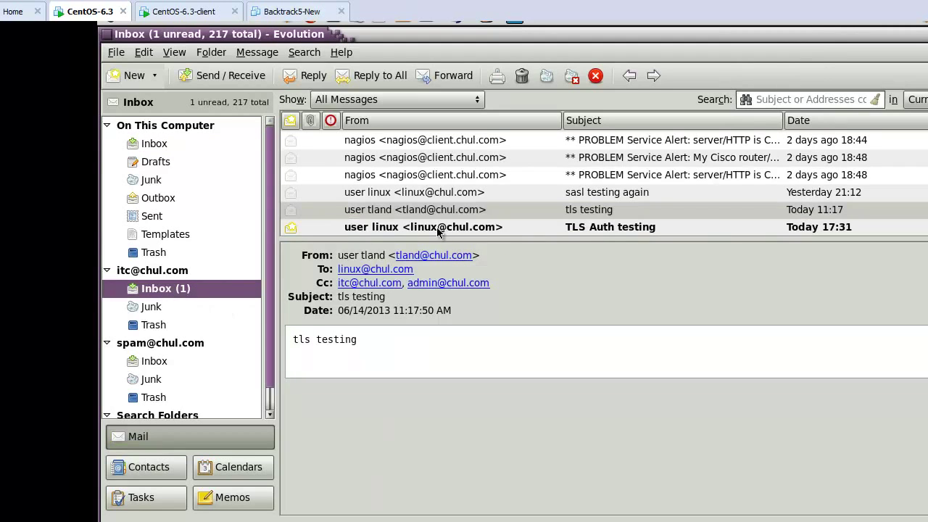
left_click(437, 228)
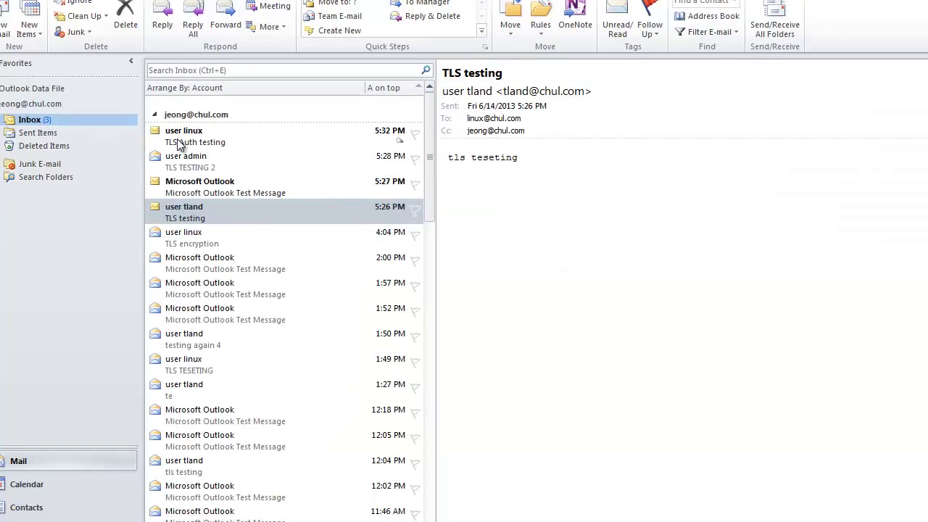
Read TLS Auth testing in Outlook, selecting its 'TLS Auth Testing' body, then return to Wireshark.
left_click(180, 145)
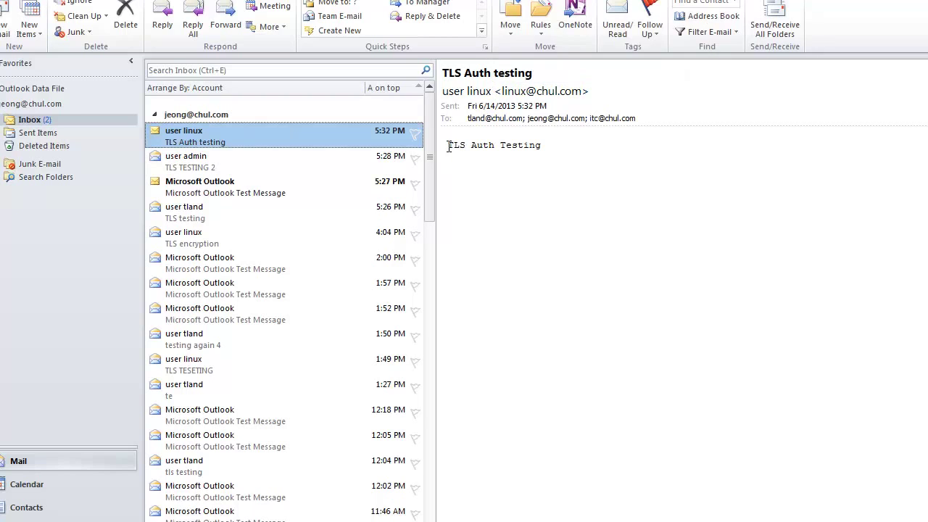
left_click_drag(449, 147, 563, 149)
left_click(554, 282)
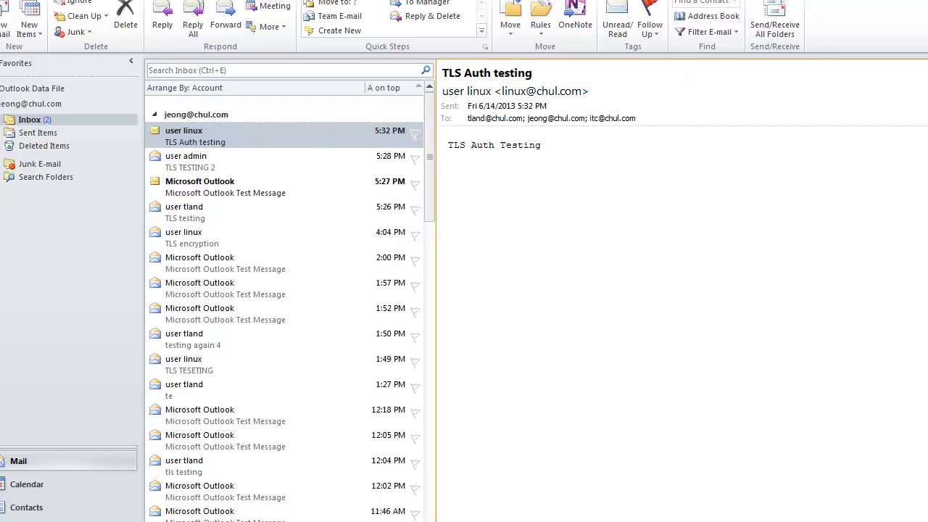
left_click(363, 485)
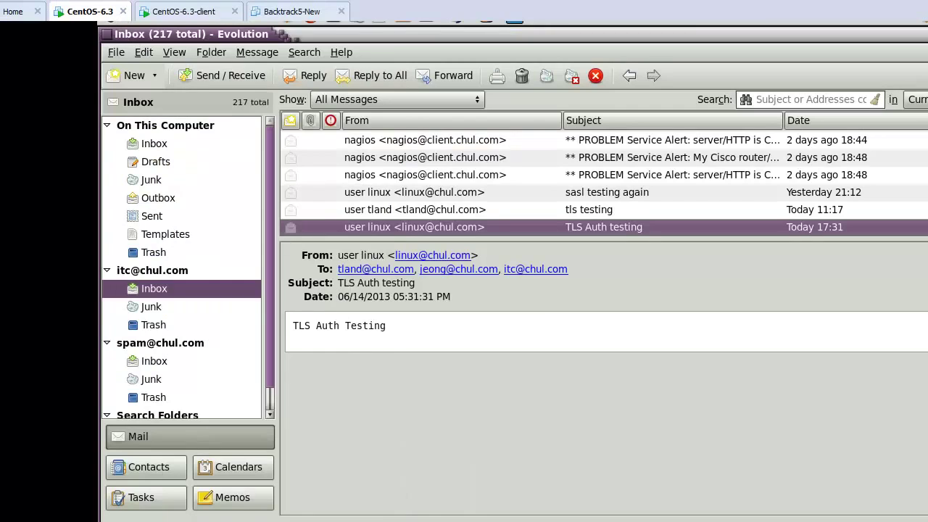
key("alt+Tab")
Stop the eth0 capture and inspect packets 149 and 138 while scrolling up.
left_click(186, 77)
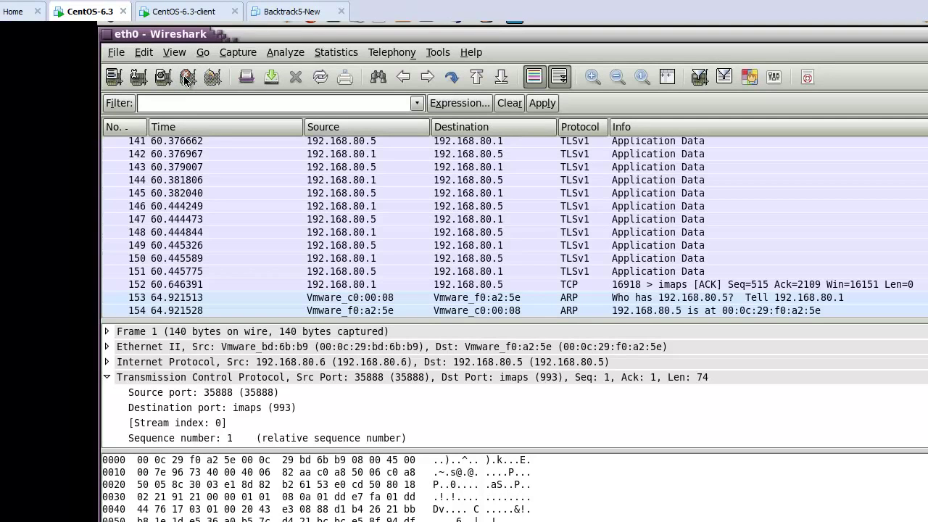
left_click(340, 246)
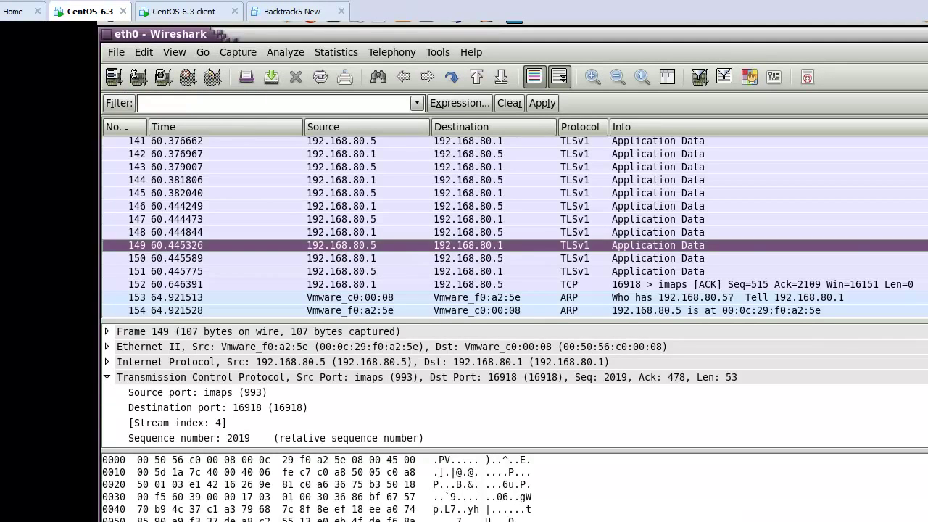
scroll(515, 228, "up", 4)
left_click(639, 263)
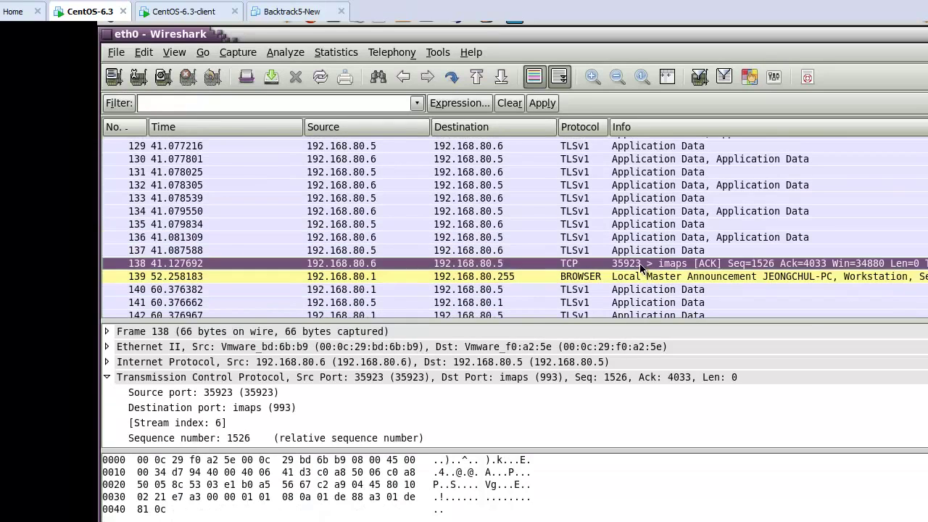
scroll(631, 265, "up", 6)
scroll(591, 261, "up", 3)
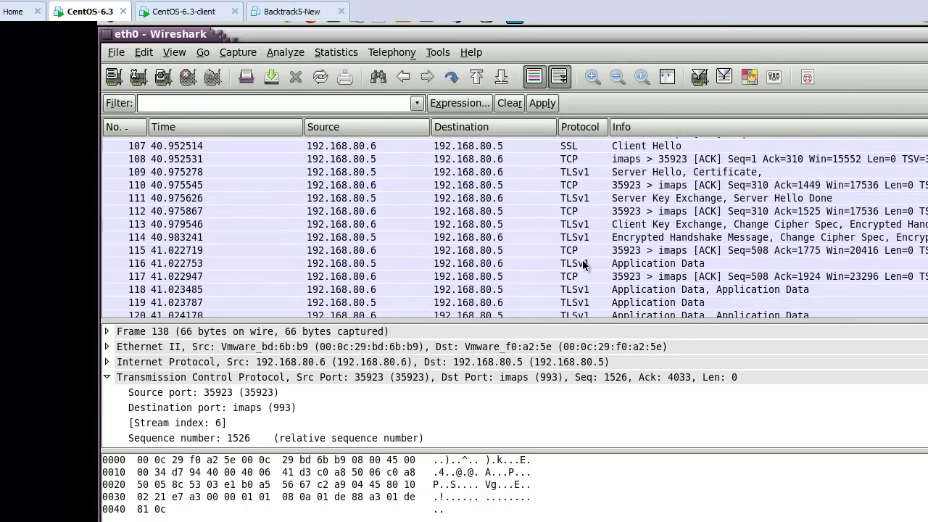
scroll(573, 270, "up", 1)
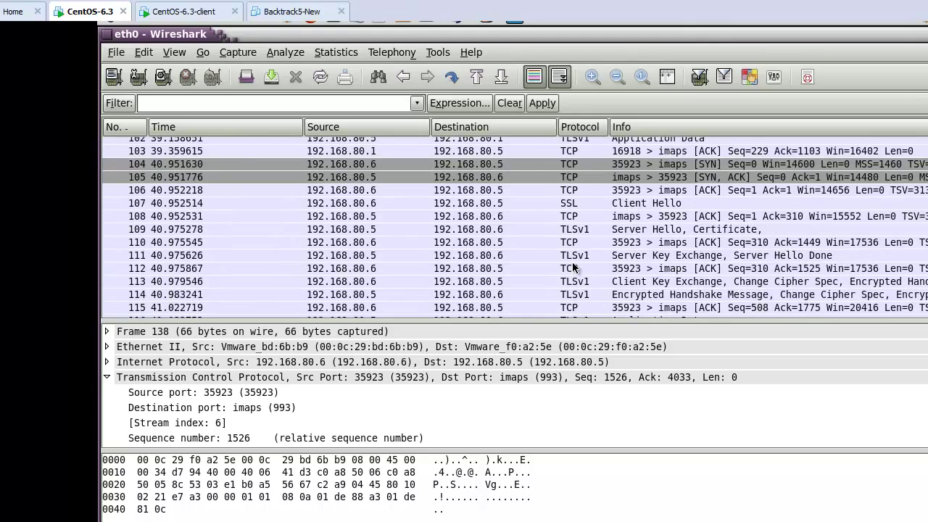
scroll(572, 267, "up", 1)
scroll(576, 266, "up", 1)
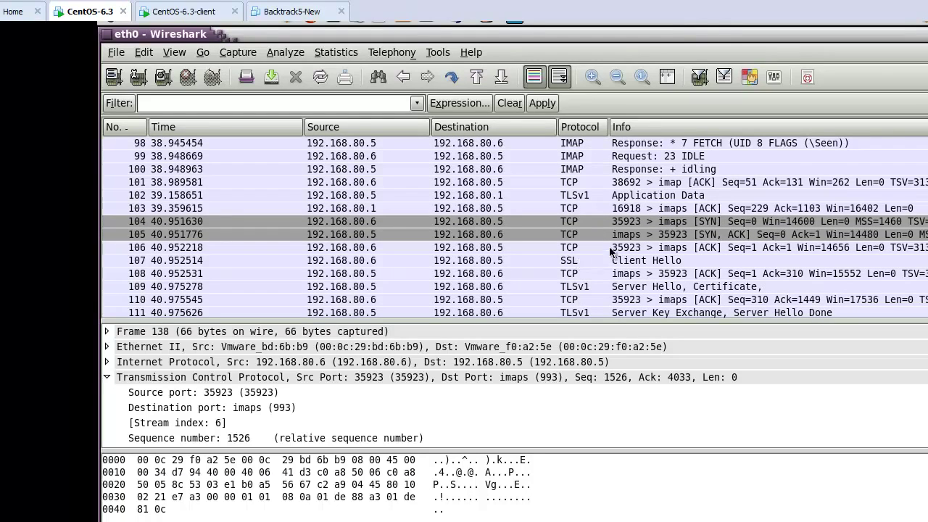
scroll(601, 226, "up", 6)
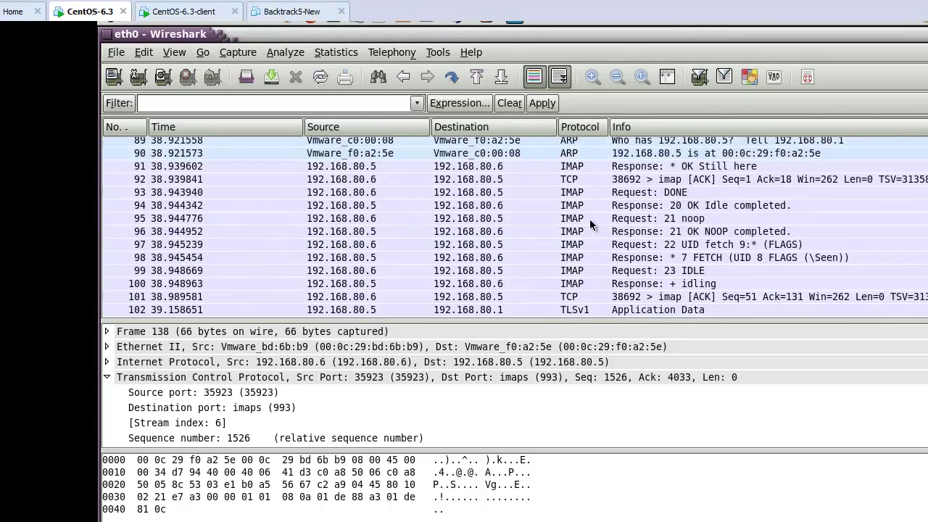
scroll(578, 214, "up", 5)
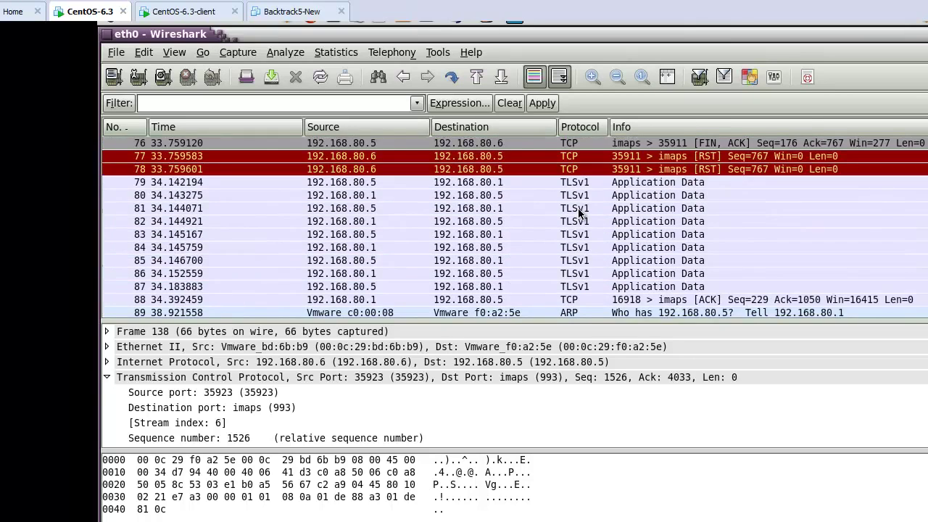
scroll(591, 238, "up", 2)
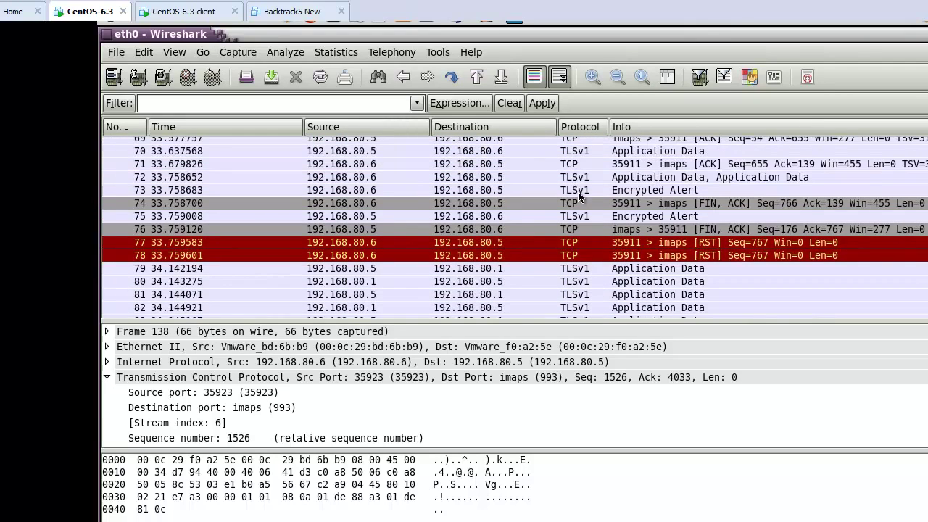
Inspect Encrypted Alert packet 73 and Application Data packets 72 and 70, reaching the STARTTLS rows.
left_click(579, 187)
left_click(577, 178)
scroll(590, 218, "up", 1)
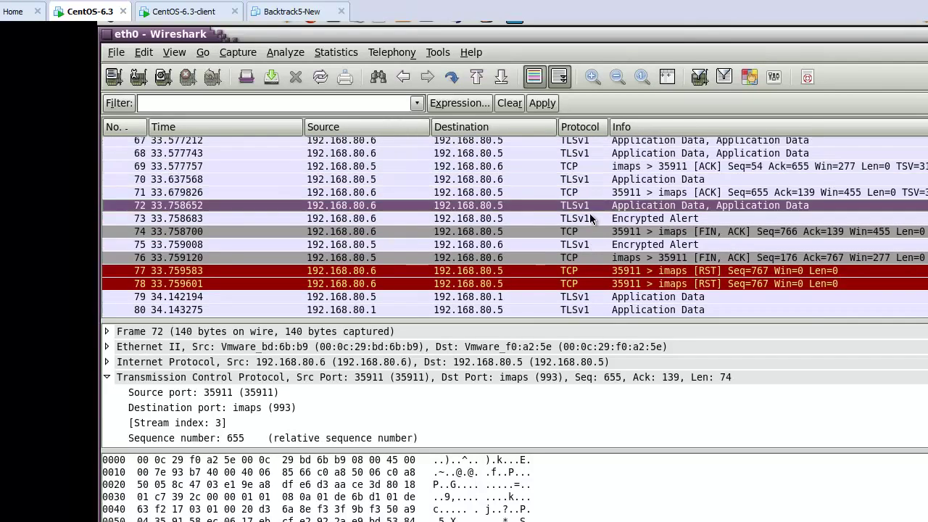
scroll(590, 216, "up", 1)
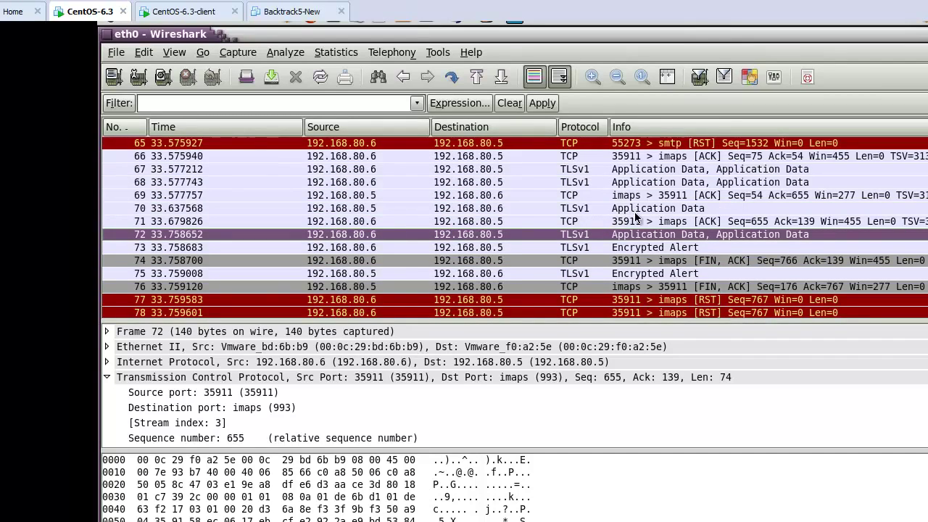
left_click(664, 209)
scroll(595, 236, "up", 10)
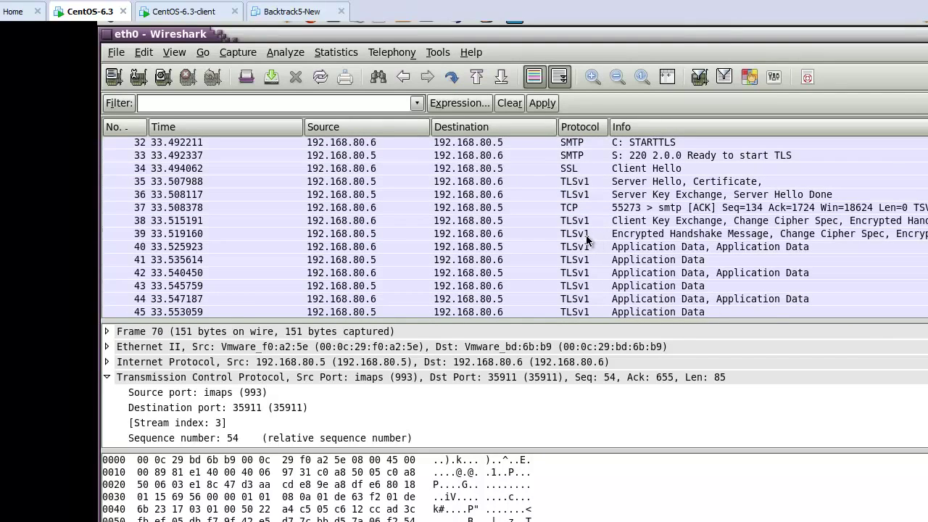
scroll(599, 229, "up", 1)
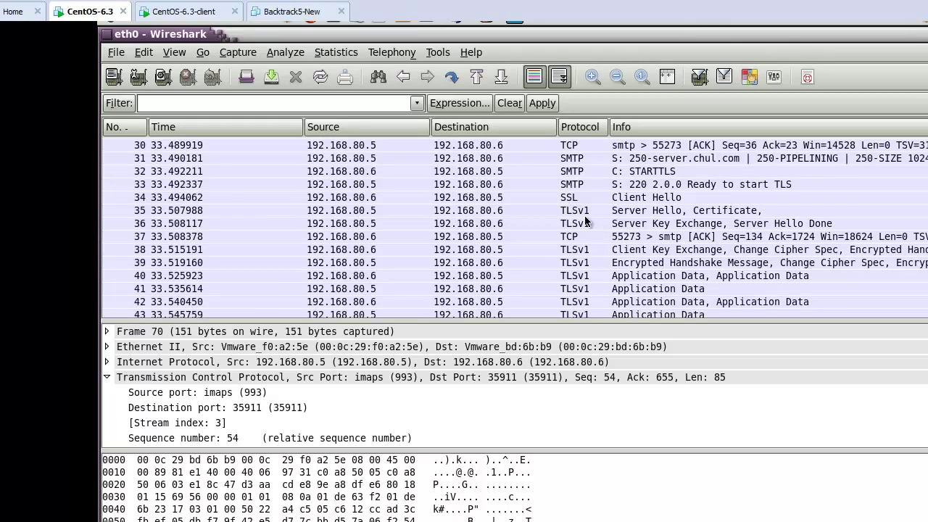
Inspect handshake packets 35, 36, 38 and 39, then packet 42's Application Data TCP bytes.
left_click(623, 214)
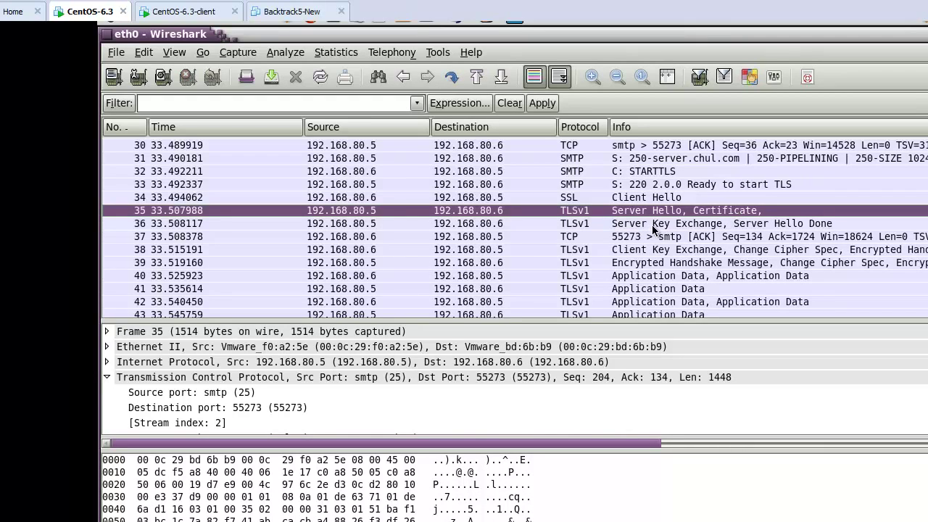
left_click(654, 225)
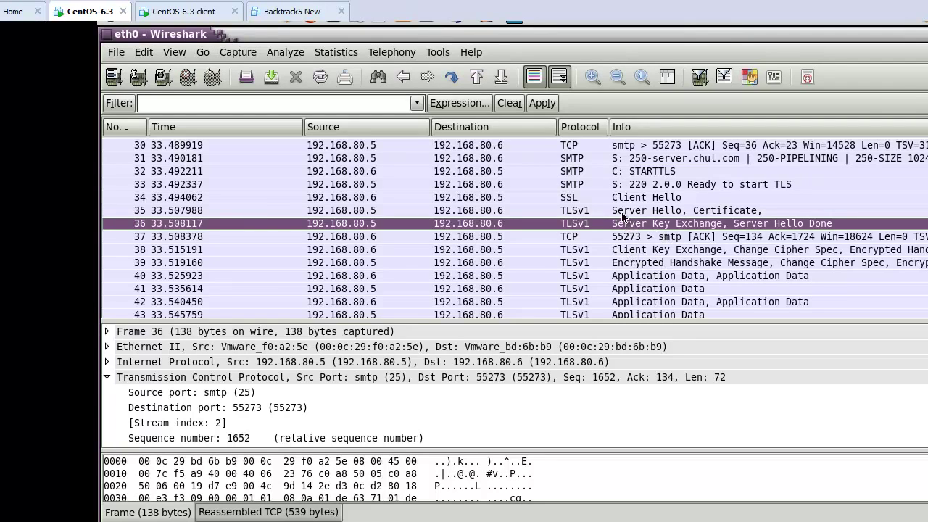
left_click(672, 211)
left_click(625, 250)
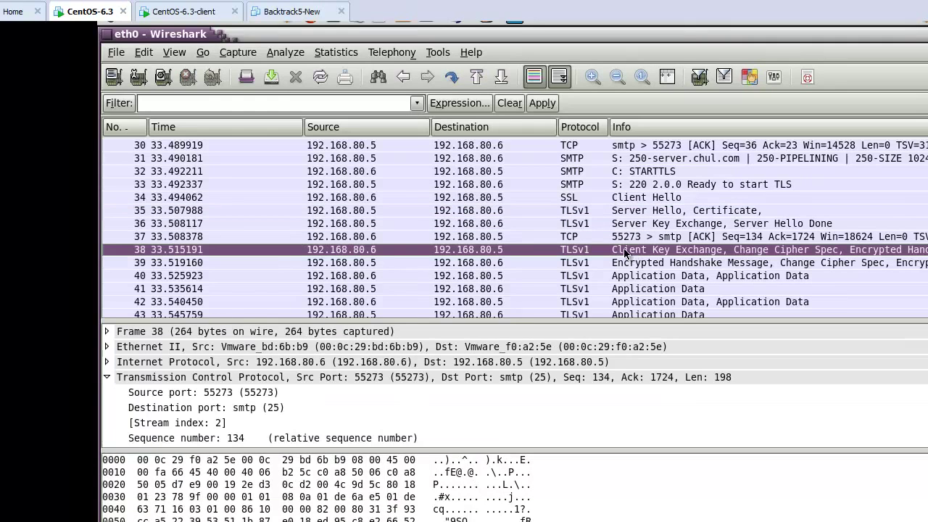
left_click(685, 264)
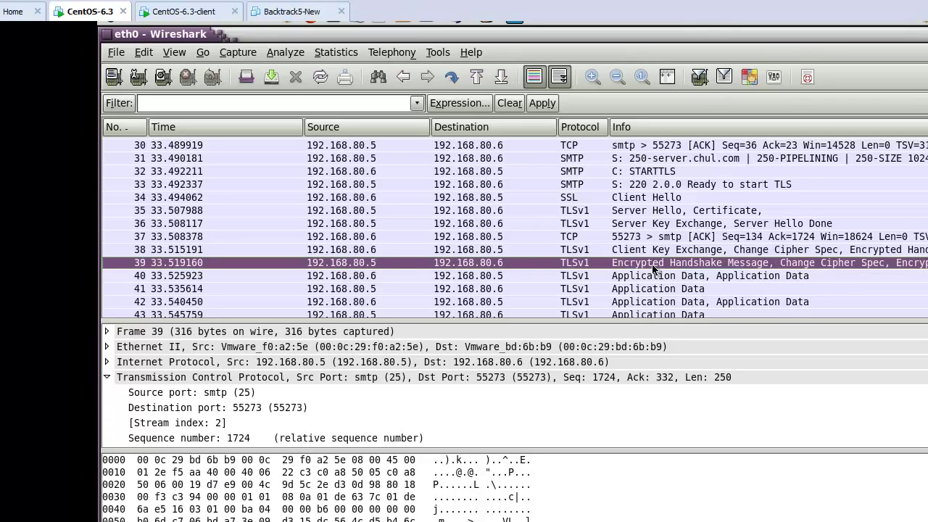
scroll(652, 268, "down", 2)
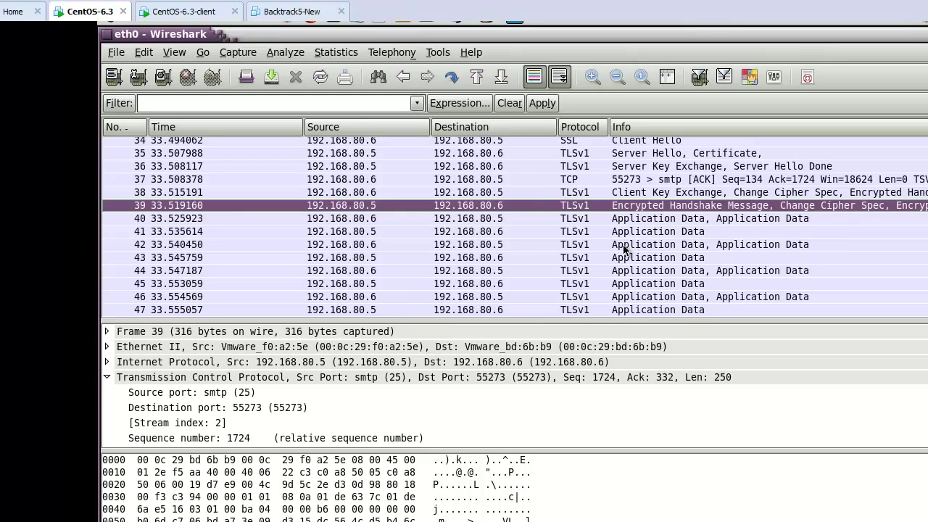
left_click(623, 247)
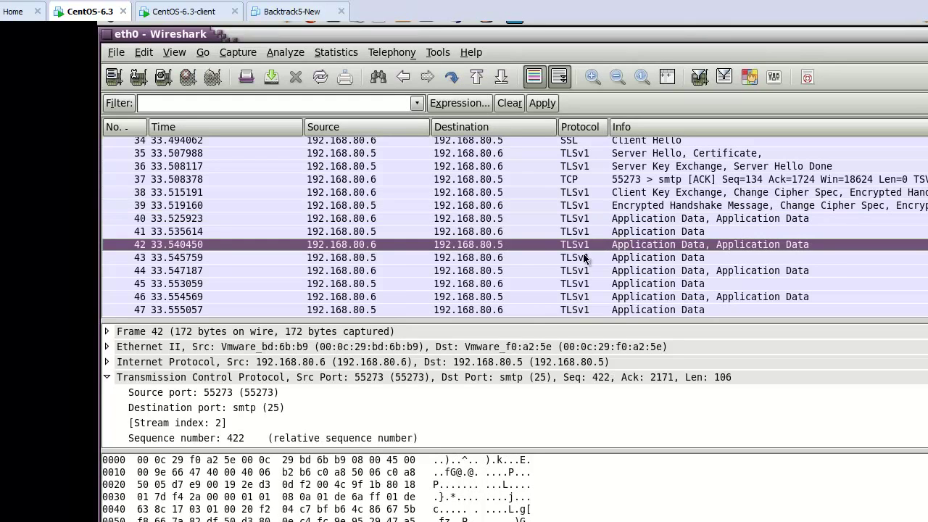
left_click(203, 380)
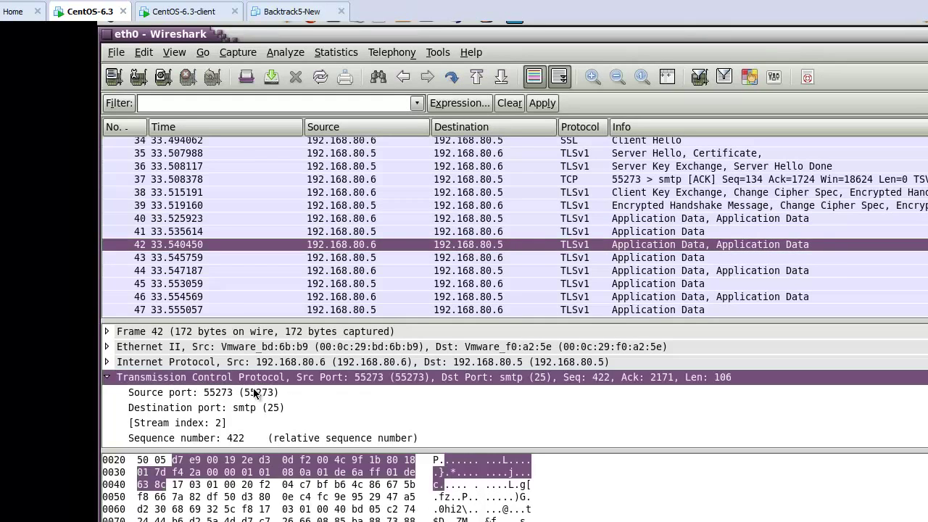
Open packet 42 full-screen and inspect its two encrypted TLSv1 Application Data records (32 and 64 bytes).
double_click(356, 244)
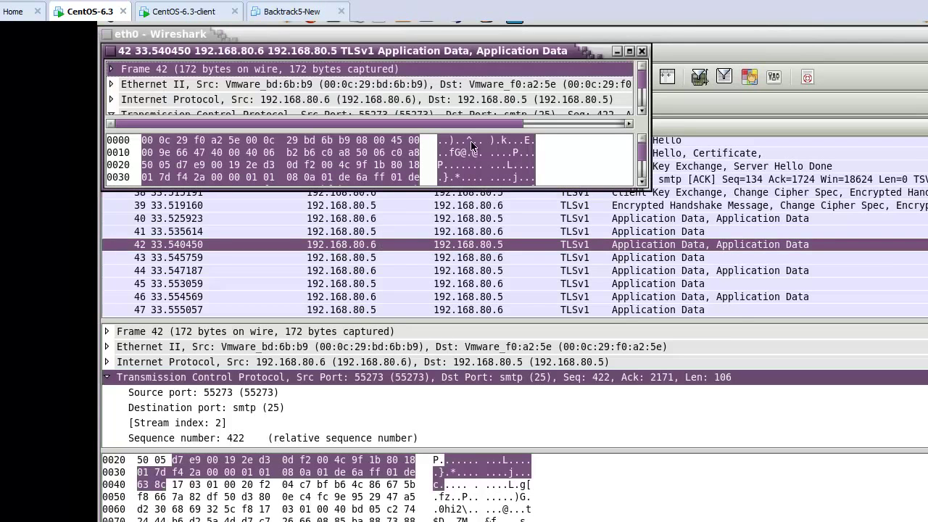
left_click(629, 51)
left_click(185, 376)
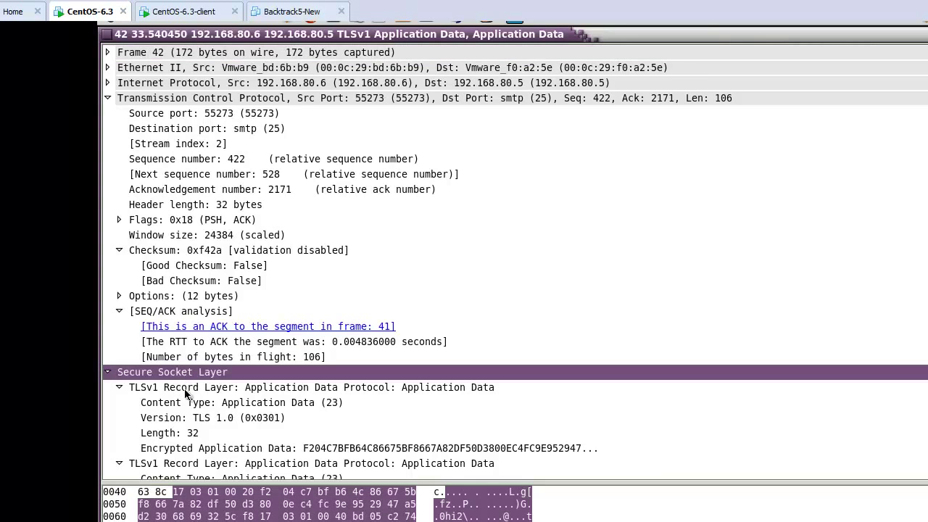
left_click(173, 392)
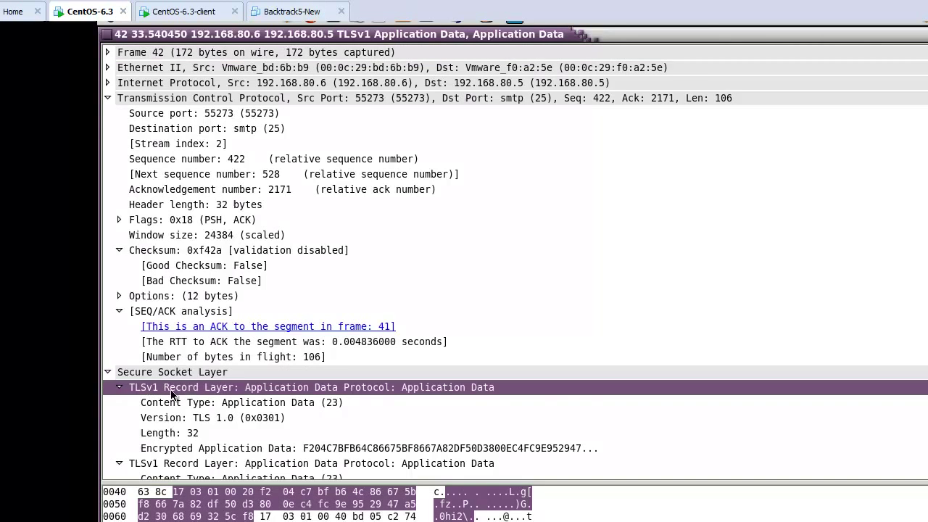
scroll(229, 411, "down", 1)
left_click(226, 398)
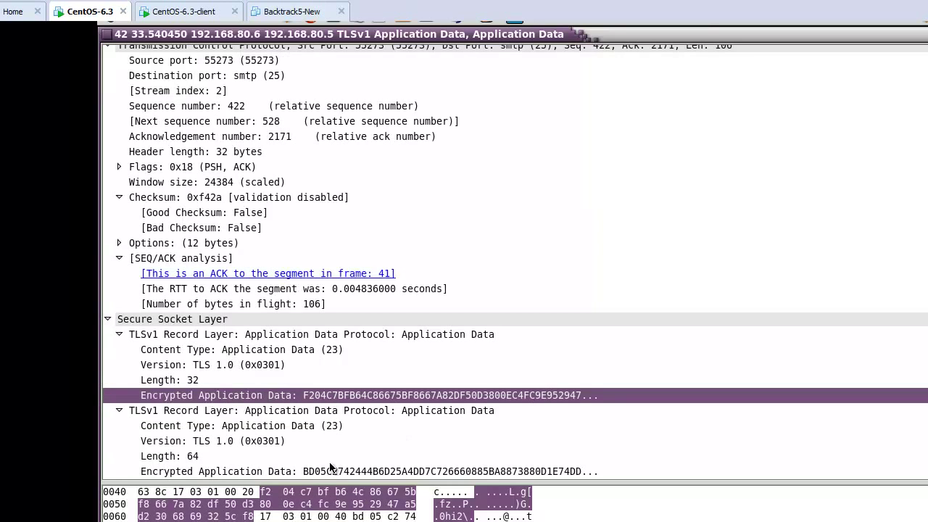
left_click(305, 472)
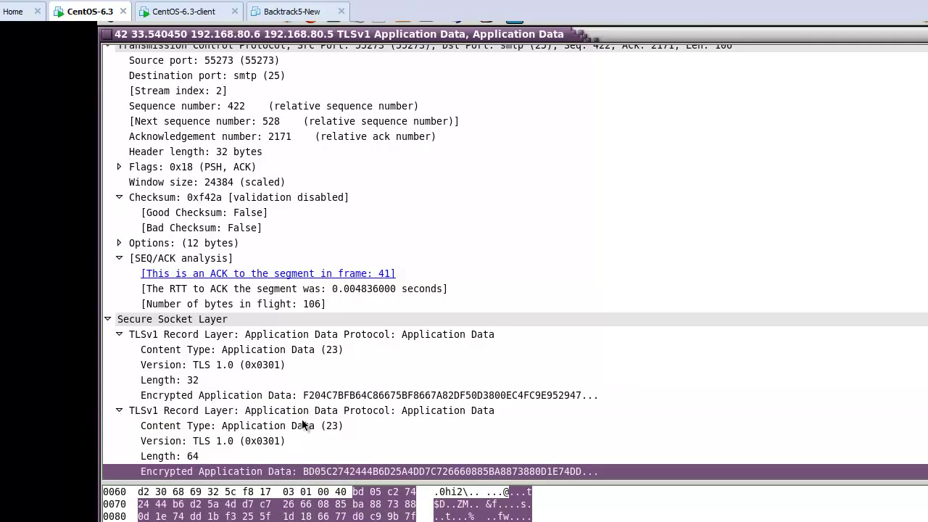